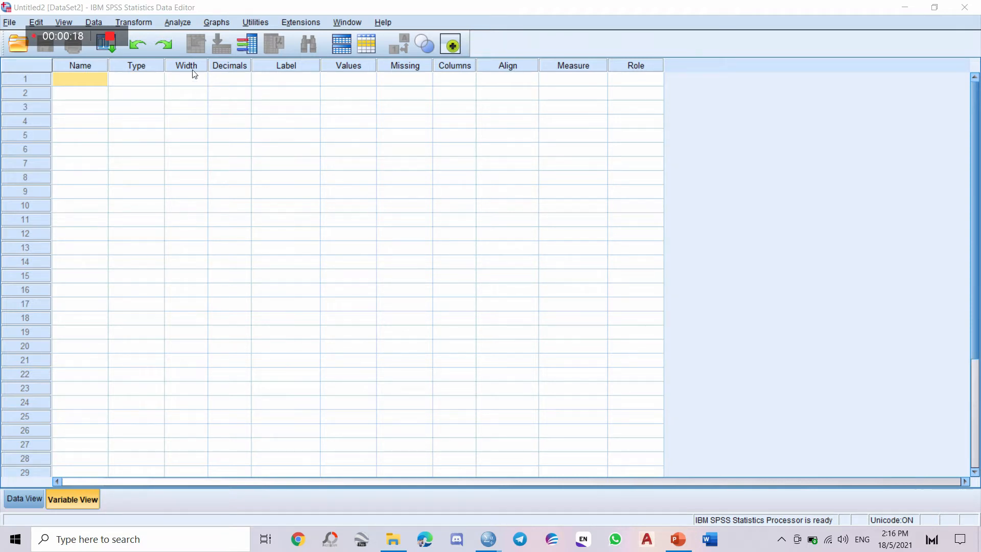
- Define the first variable as SEX with the Numeric type and the label SEX
{"action": "left_click", "coordinate": [98, 83]}
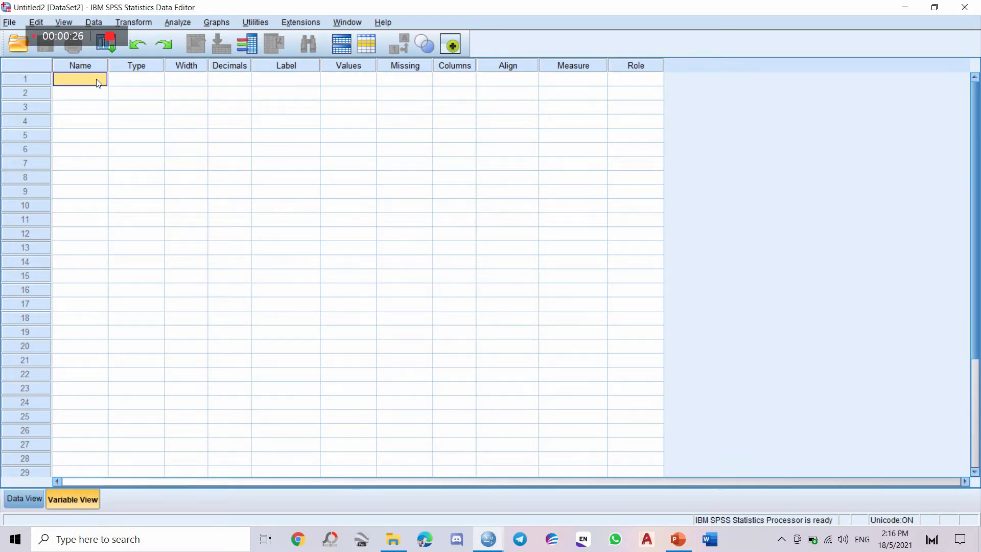
{"action": "type", "text": "SEX"}
{"action": "left_click", "coordinate": [150, 77]}
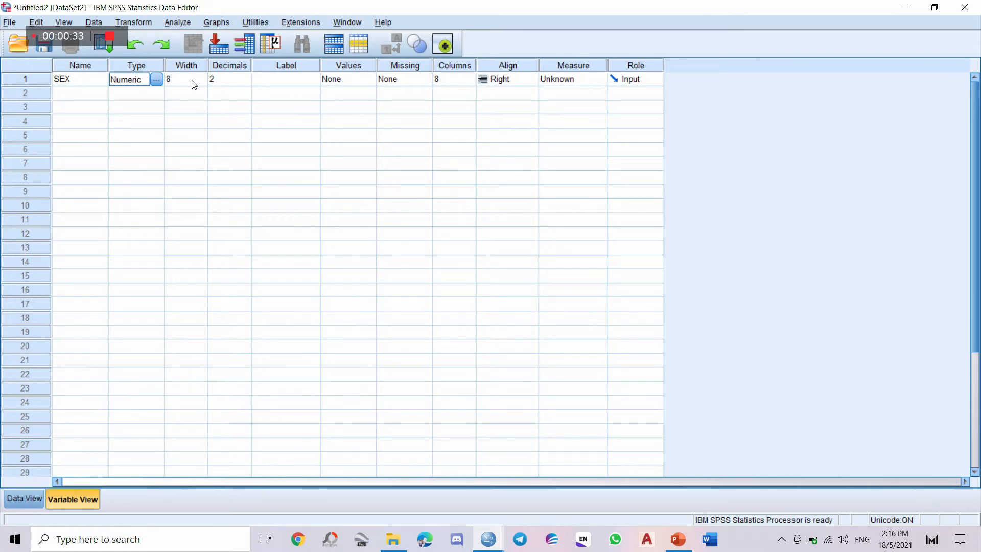
{"action": "left_click", "coordinate": [154, 81]}
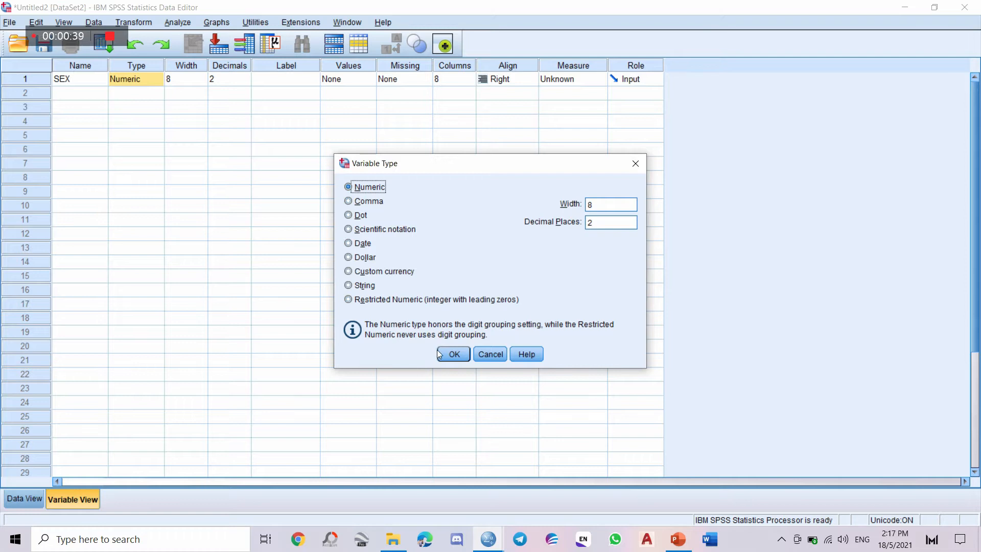
{"action": "left_click", "coordinate": [452, 354]}
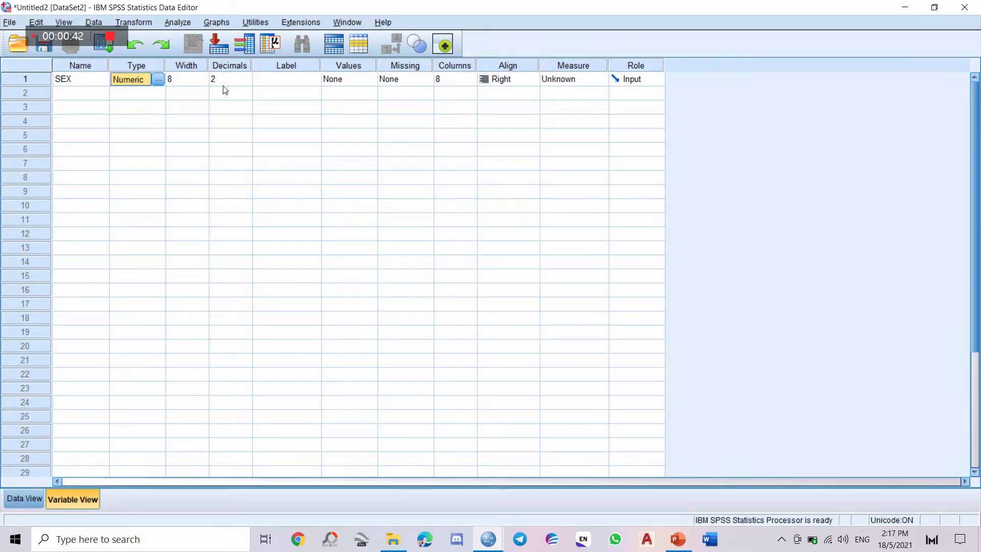
{"action": "left_click", "coordinate": [275, 85]}
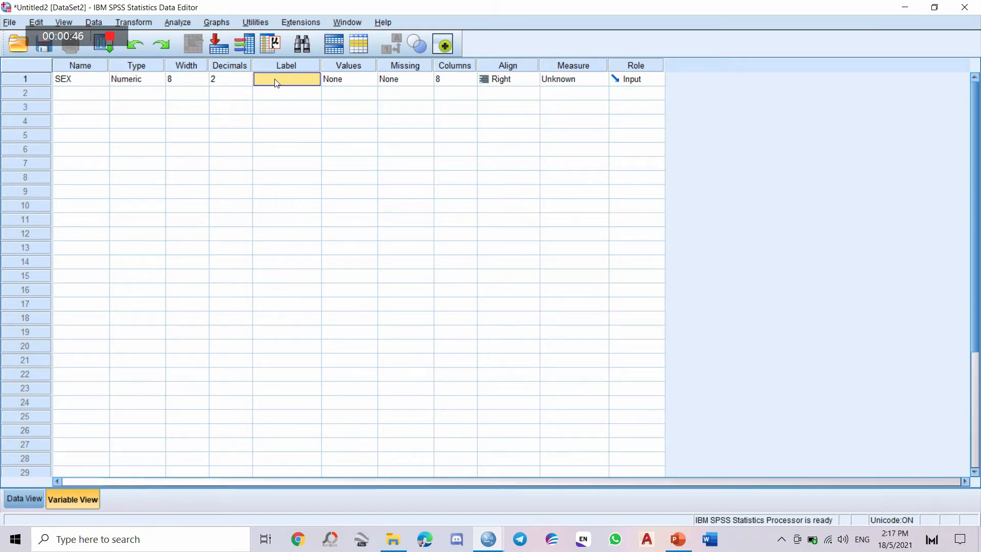
{"action": "type", "text": "SEX"}
- Assign the value labels 1 = Male and 2 = Female to the SEX variable and set its measure to Nominal
{"action": "left_click", "coordinate": [367, 80]}
{"action": "left_click", "coordinate": [368, 80]}
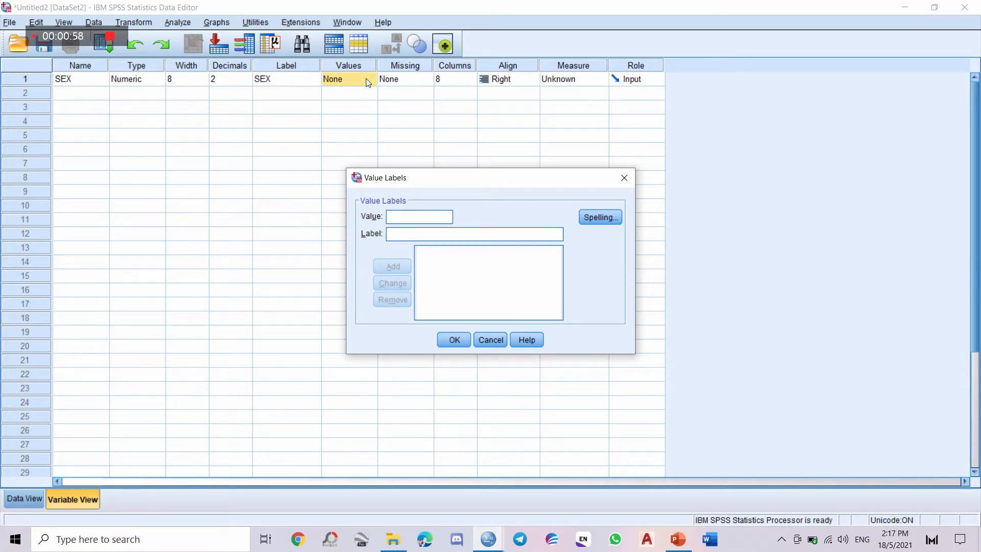
{"action": "type", "text": "1"}
{"action": "type", "text": "Male"}
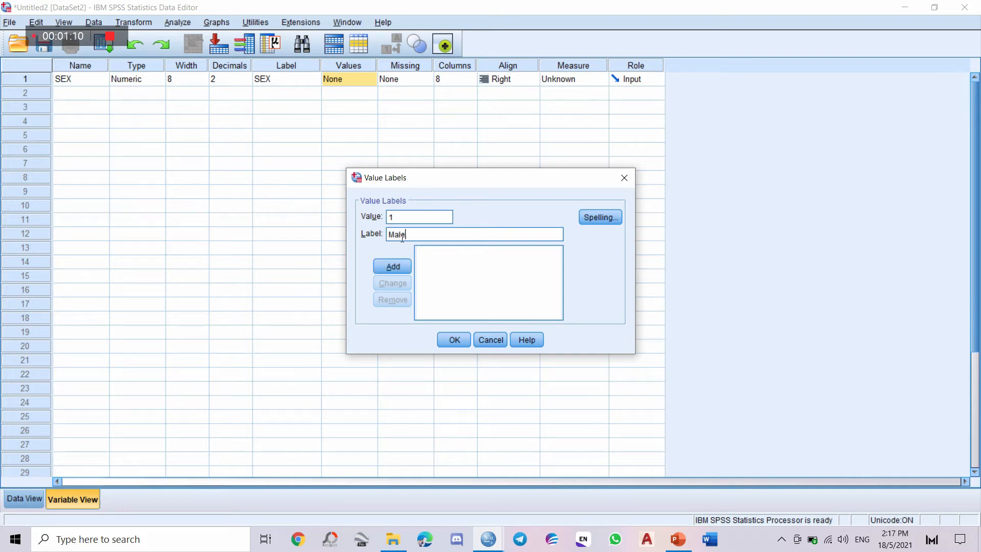
{"action": "left_click", "coordinate": [392, 267]}
{"action": "type", "text": "2"}
{"action": "left_click", "coordinate": [399, 235]}
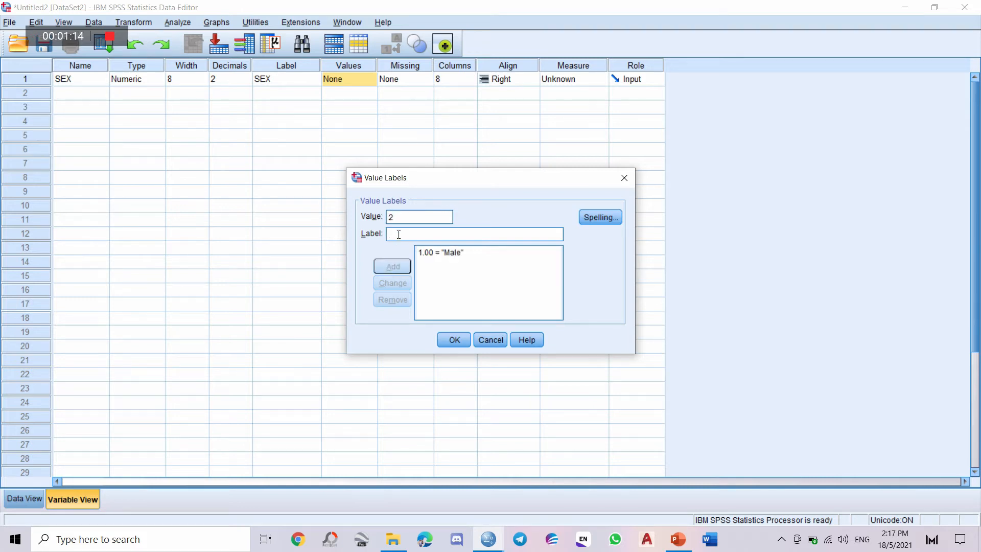
{"action": "type", "text": "Female"}
{"action": "left_click", "coordinate": [392, 266]}
{"action": "left_click", "coordinate": [455, 339]}
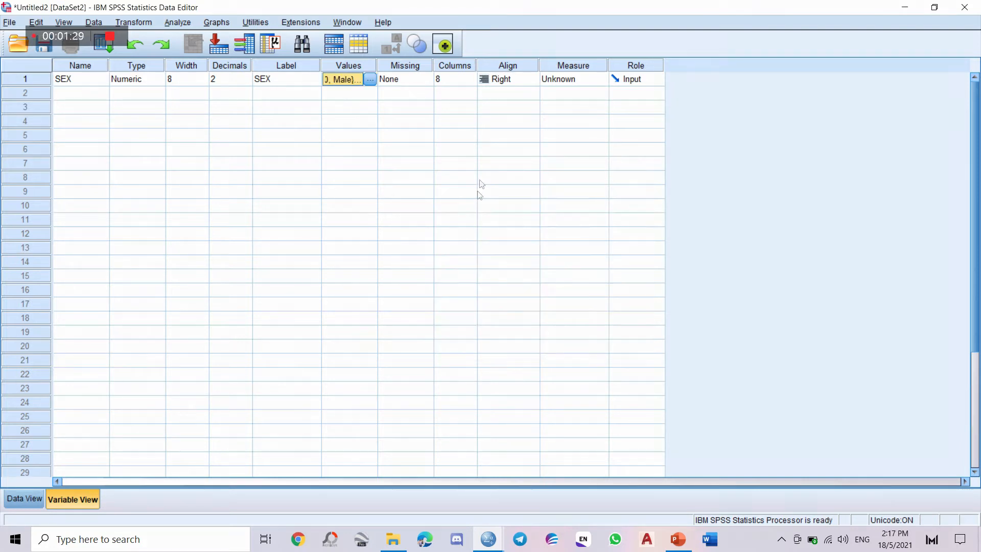
{"action": "left_click", "coordinate": [565, 83]}
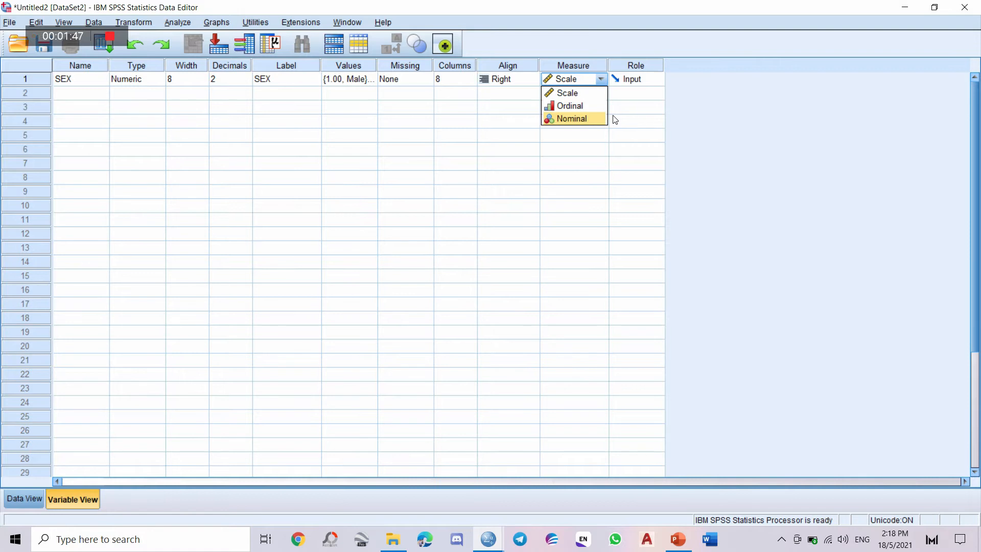
{"action": "left_click", "coordinate": [585, 119]}
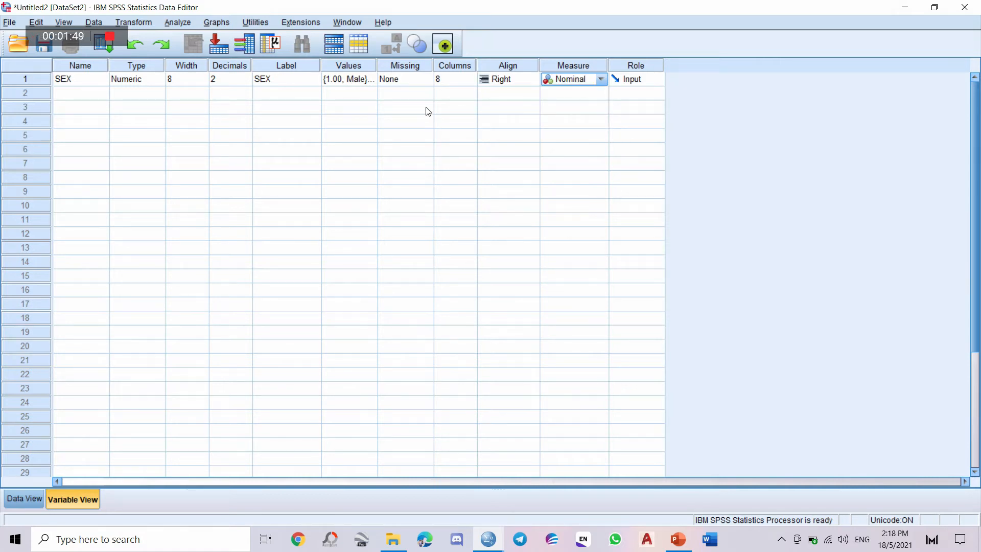
- Add a second variable named AGE with the Numeric type
{"action": "left_click", "coordinate": [72, 95]}
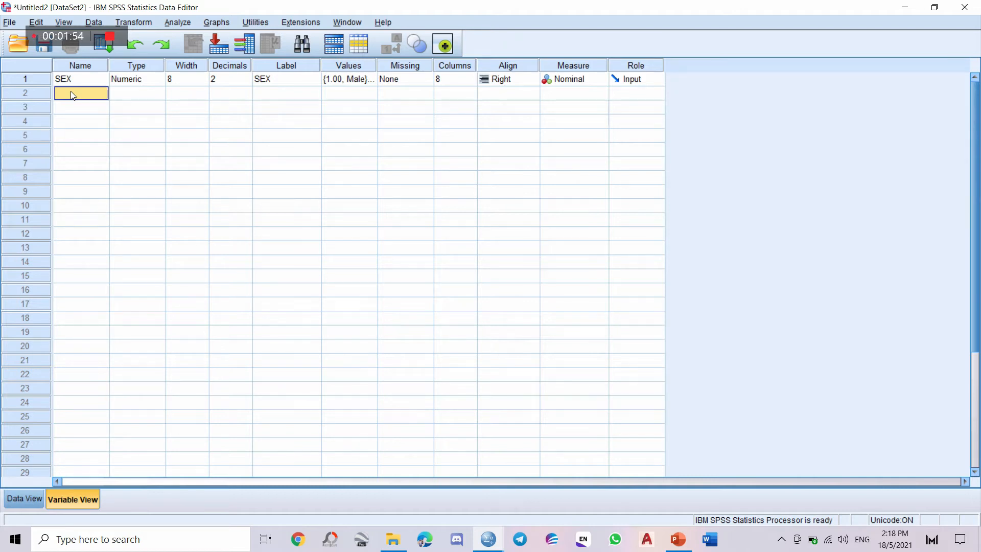
{"action": "type", "text": "AGE"}
{"action": "left_click", "coordinate": [137, 93]}
{"action": "left_click", "coordinate": [160, 93]}
{"action": "left_click", "coordinate": [454, 355]}
{"action": "left_click", "coordinate": [285, 94]}
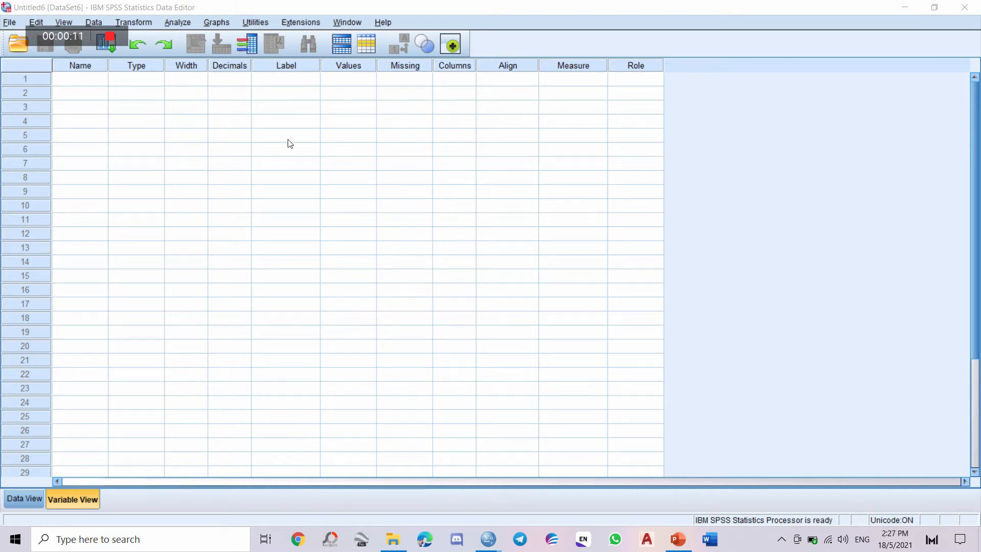
- Define the first variable of the empty dataset as A12_Income with the Numeric type
{"action": "left_click", "coordinate": [79, 80]}
{"action": "type", "text": "A12"}
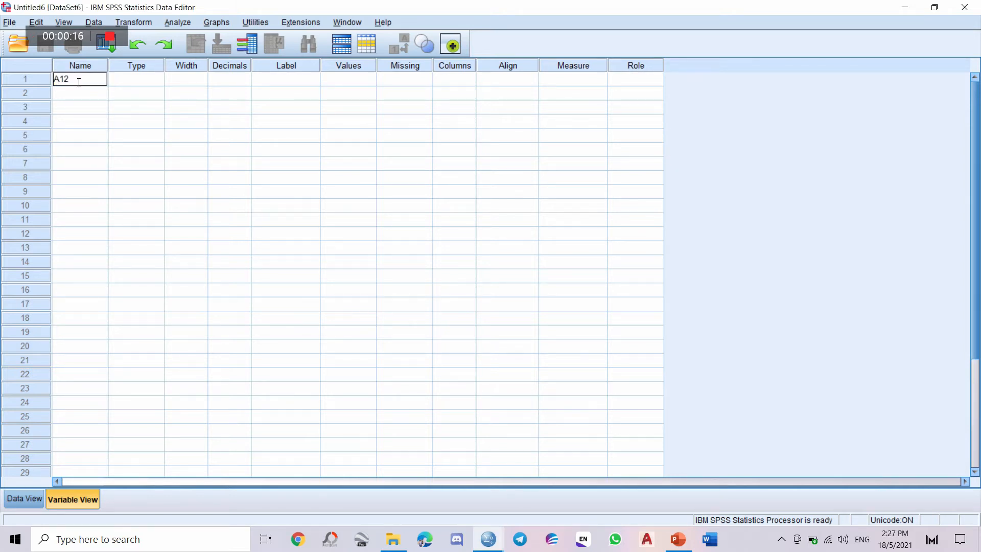
{"action": "type", "text": "_Income"}
{"action": "left_click", "coordinate": [144, 81]}
{"action": "left_click", "coordinate": [156, 81]}
{"action": "left_click", "coordinate": [452, 354]}
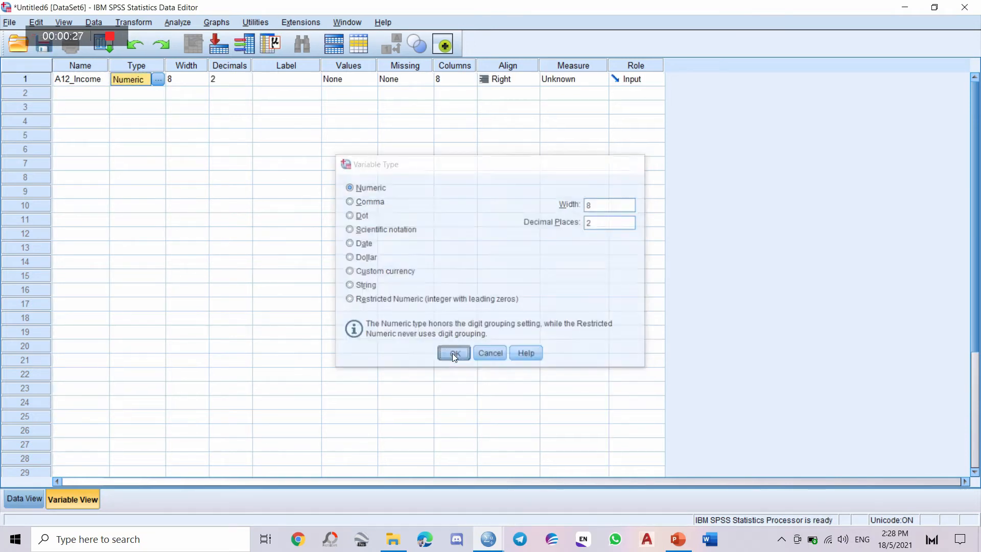
- Label the A12_Income variable Household Income
{"action": "left_click", "coordinate": [290, 83]}
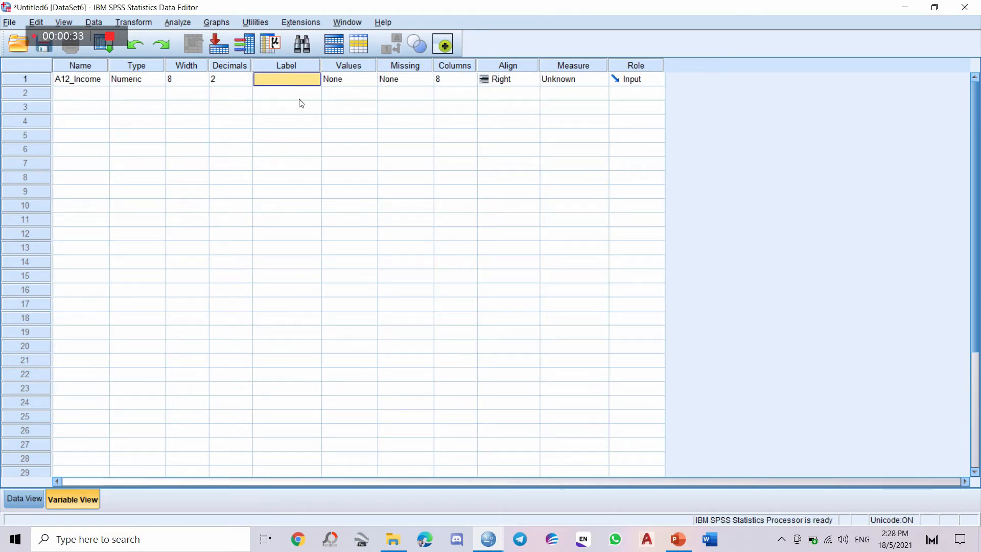
{"action": "type", "text": "Household Income"}
{"action": "key", "text": "Return"}
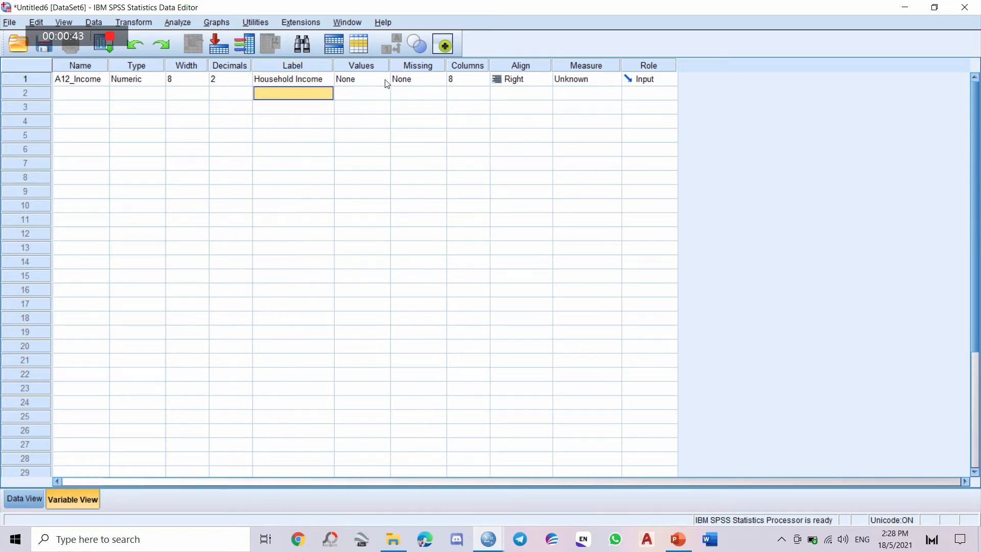
- Add the value labels 1 = 500-800 and 2 = 800-1200 for the A12_Income variable
{"action": "left_click", "coordinate": [386, 80]}
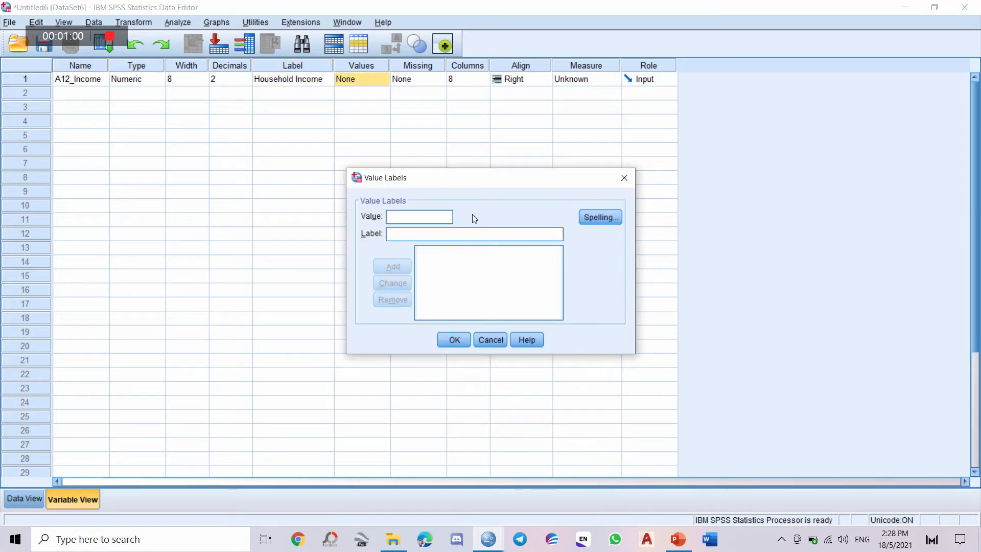
{"action": "type", "text": "1"}
{"action": "left_click", "coordinate": [442, 233]}
{"action": "type", "text": "500-800"}
{"action": "left_click", "coordinate": [393, 267]}
{"action": "type", "text": "2"}
{"action": "left_click", "coordinate": [442, 234]}
{"action": "type", "text": "800-1200"}
{"action": "left_click", "coordinate": [392, 266]}
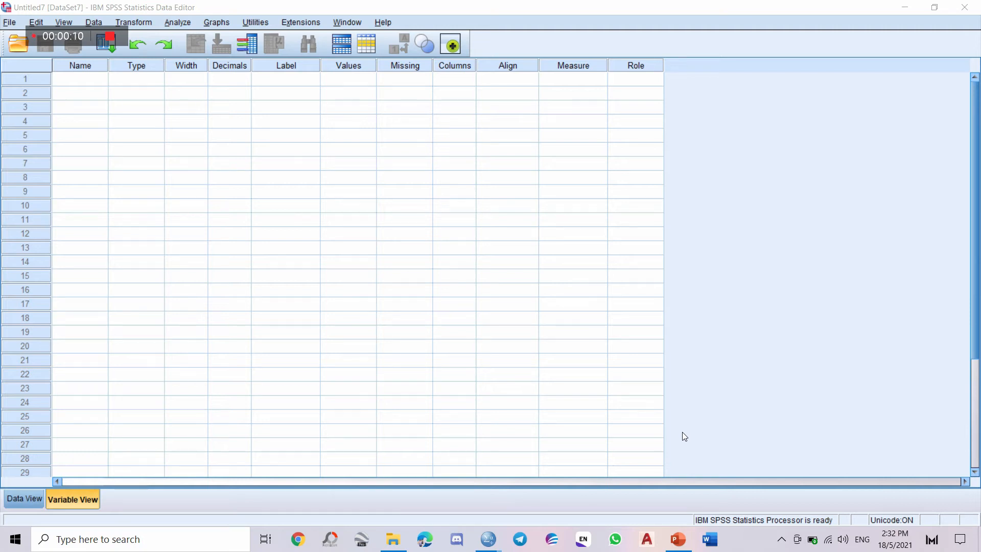
- Define the first variable of the empty dataset as C1_Interested with the Numeric type
{"action": "left_click", "coordinate": [82, 82]}
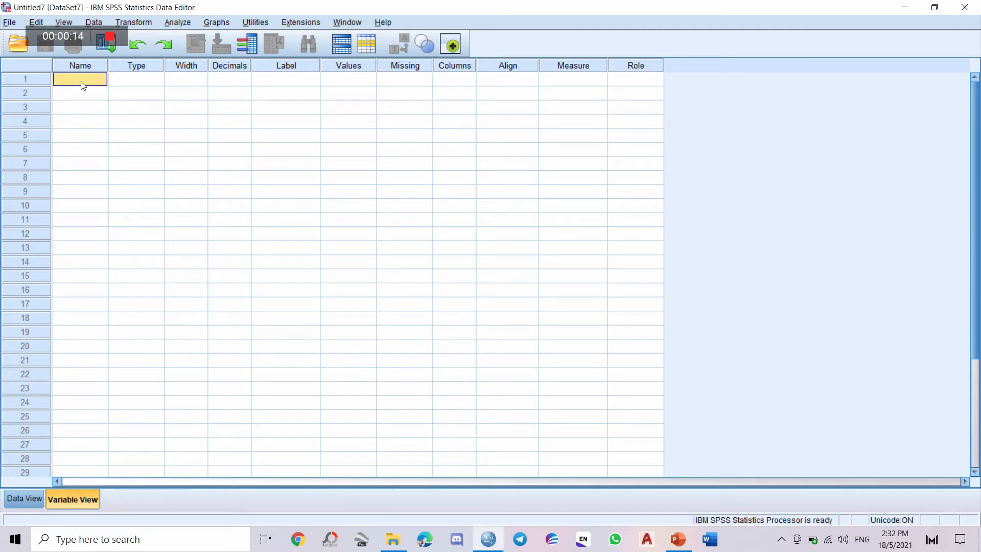
{"action": "type", "text": "C1_Interested"}
{"action": "key", "text": "Tab"}
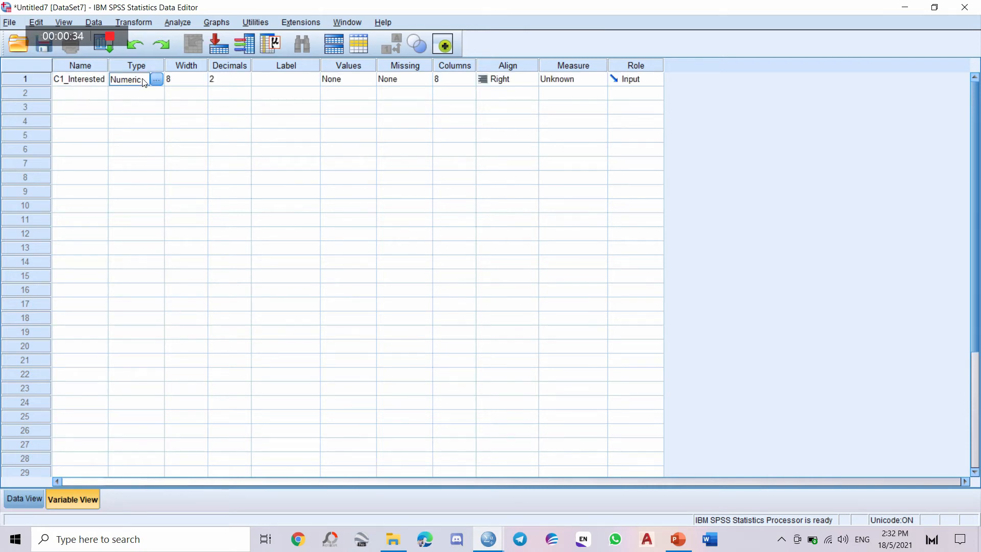
{"action": "left_click", "coordinate": [153, 79]}
{"action": "left_click", "coordinate": [449, 353]}
- Label C1_Interested "Interested to ask any subsistence or help?" and widen the Label column to fit the whole text
{"action": "left_click", "coordinate": [304, 83]}
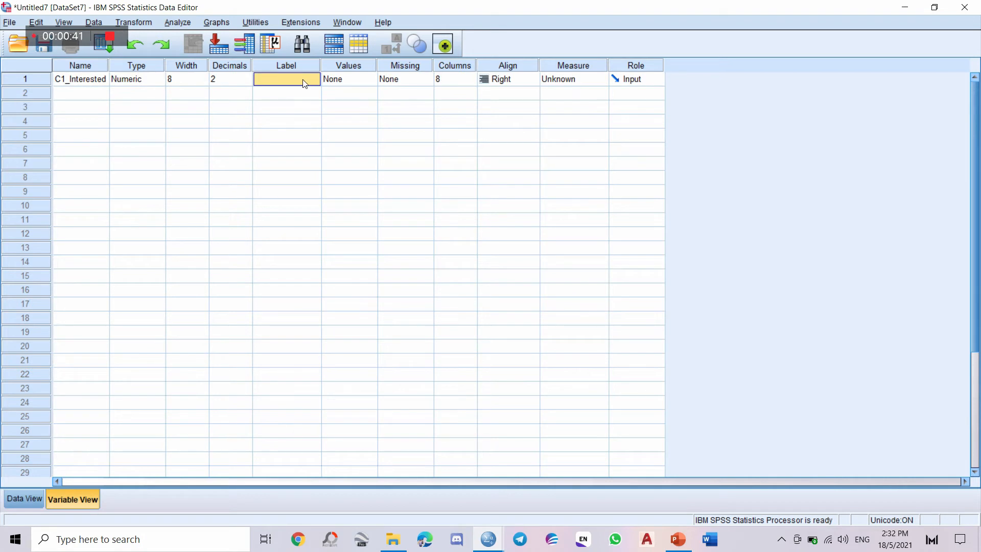
{"action": "type", "text": "Interested"}
{"action": "type", "text": " to ask any subsistence"}
{"action": "type", "text": " or help?"}
{"action": "left_click_drag", "start_coordinate": [321, 65], "coordinate": [425, 65]}
{"action": "left_click", "coordinate": [414, 91]}
{"action": "left_click", "coordinate": [420, 79]}
- Assign the value labels 1 = YES and 2 = NO to the C1_Interested variable
{"action": "left_click", "coordinate": [475, 80]}
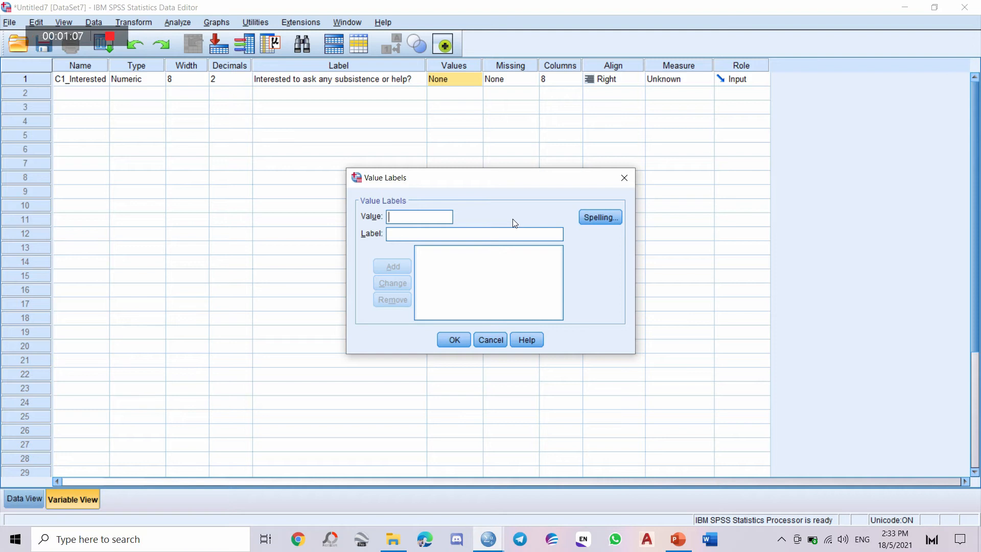
{"action": "type", "text": "1"}
{"action": "left_click", "coordinate": [410, 236]}
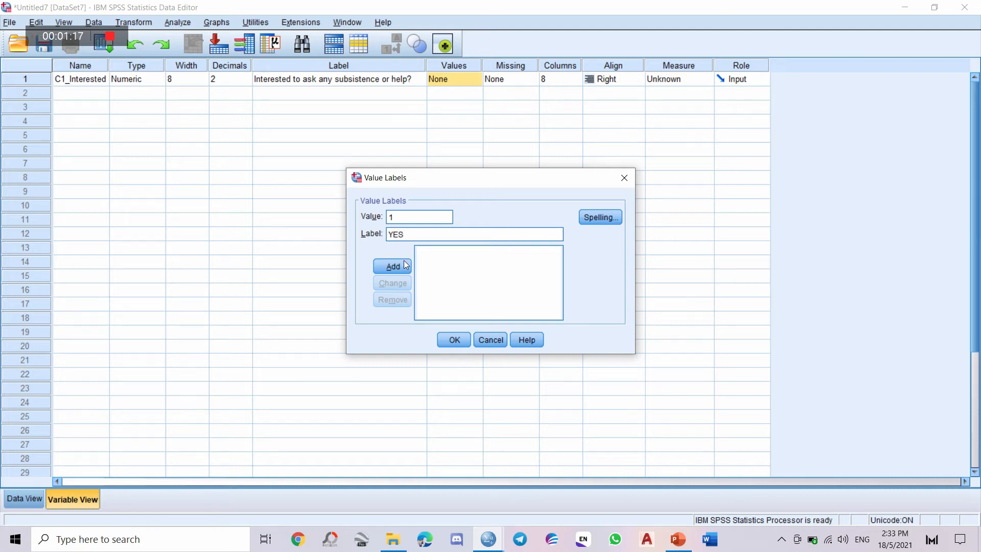
{"action": "left_click", "coordinate": [398, 268]}
{"action": "type", "text": "2"}
{"action": "left_click", "coordinate": [402, 235]}
{"action": "type", "text": "NO"}
{"action": "left_click", "coordinate": [392, 266]}
{"action": "left_click", "coordinate": [467, 337]}
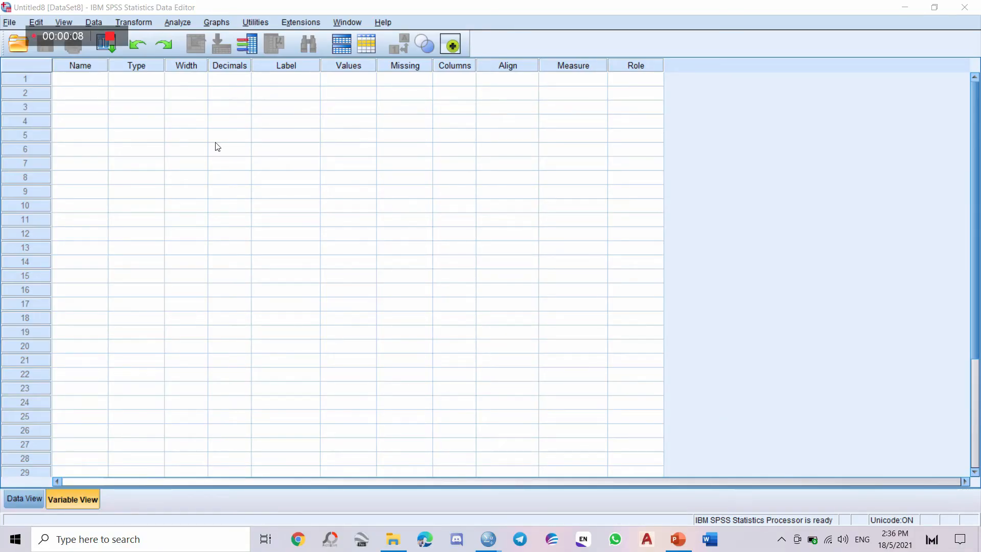
- Name the first two variables of the empty dataset C8_1_Improvement and C8_2_Improvement
{"action": "left_click", "coordinate": [85, 81]}
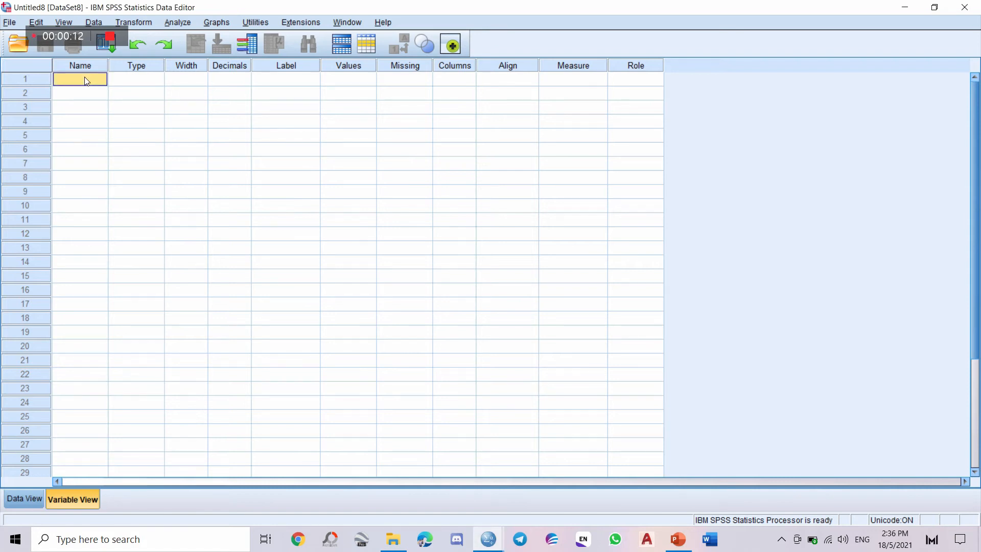
{"action": "type", "text": "C8_1_"}
{"action": "type", "text": "Improvement"}
{"action": "left_click", "coordinate": [87, 94]}
{"action": "type", "text": "C8_2_Improvement"}
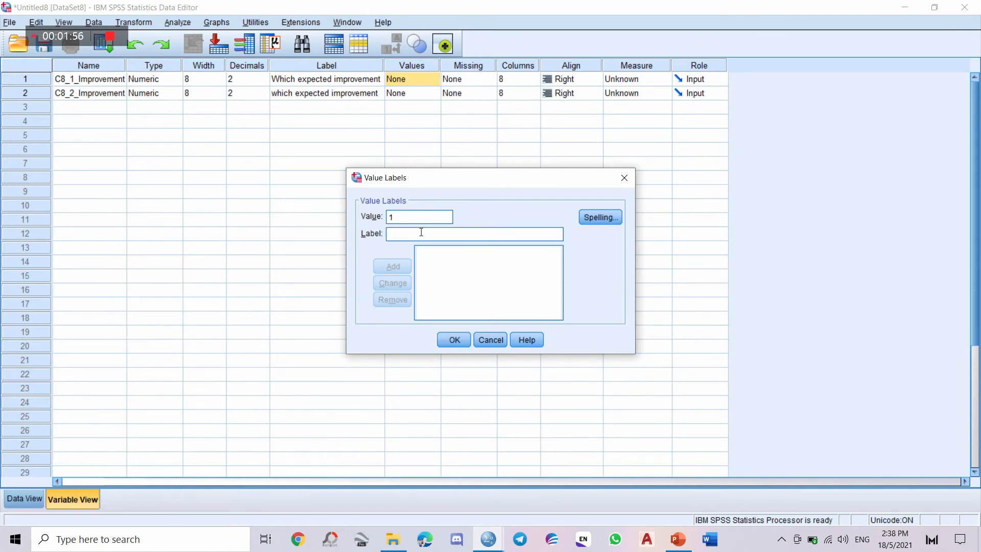
- Add the value labels 1 = Housing and 2 = Financing for C8_1_Improvement and enter Education as the next label
{"action": "type", "text": "Housing"}
{"action": "key", "text": "Return"}
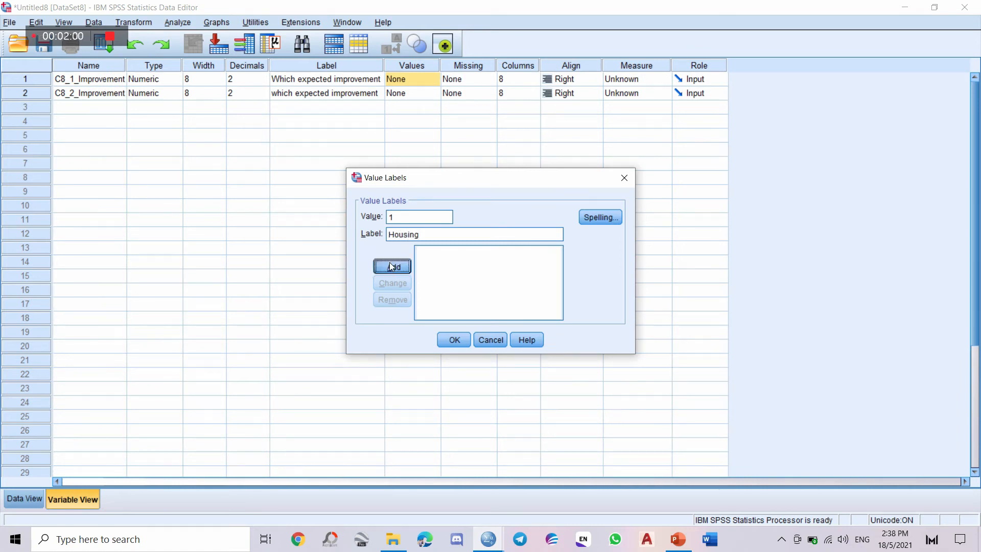
{"action": "type", "text": "Financ"}
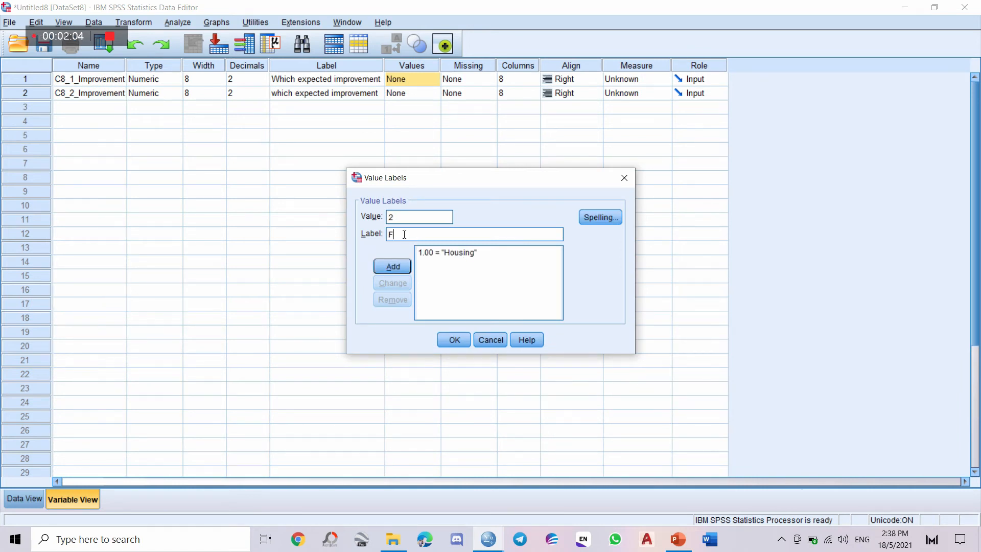
{"action": "key", "text": "Return"}
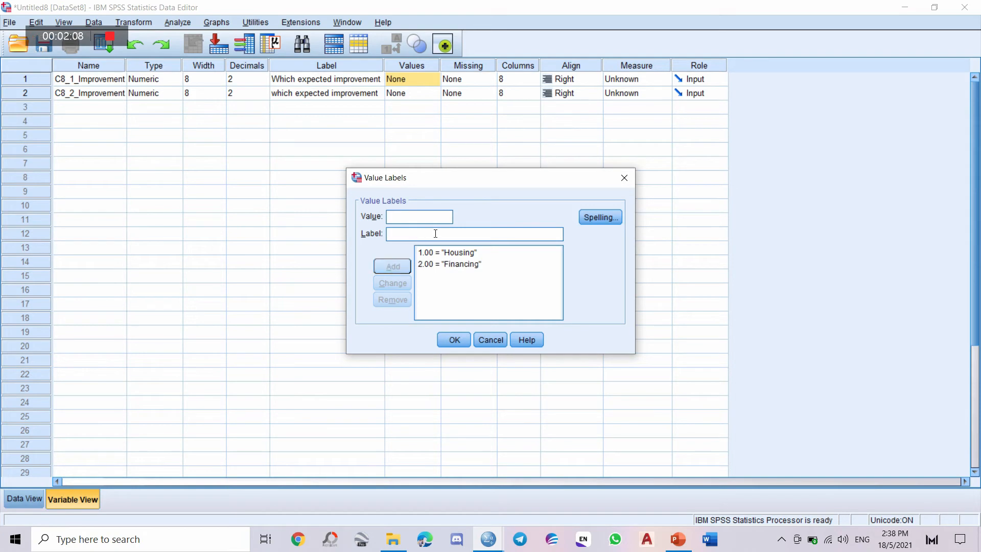
{"action": "type", "text": "Education"}
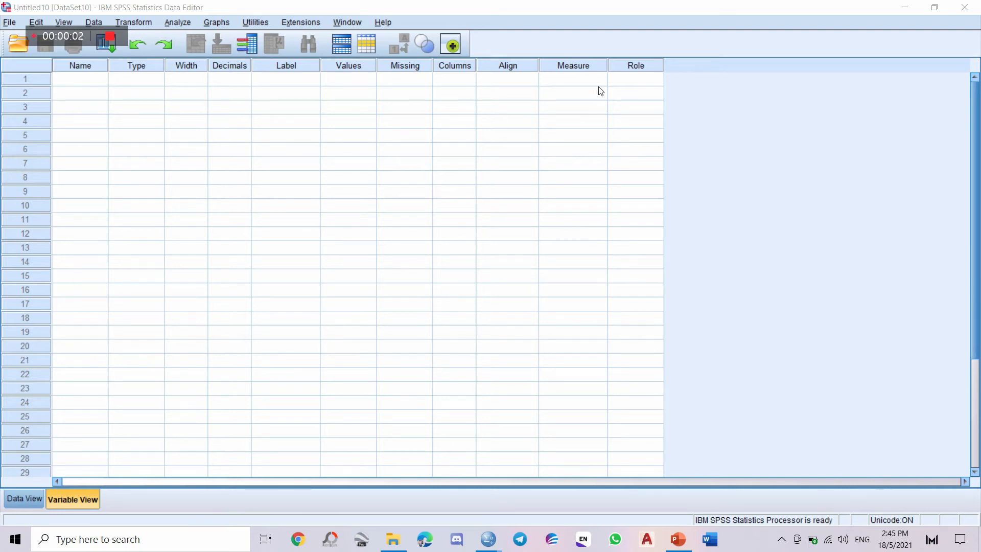
- Name the first variable of the empty dataset E1_Best_Alternative
{"action": "left_click", "coordinate": [99, 81]}
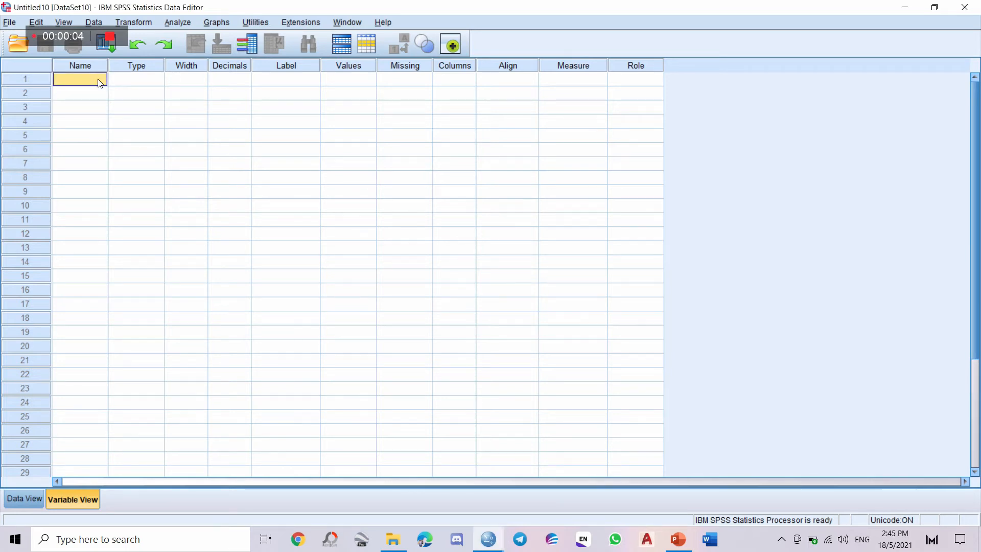
{"action": "left_click", "coordinate": [99, 79]}
{"action": "type", "text": "E1_Best_Alternative"}
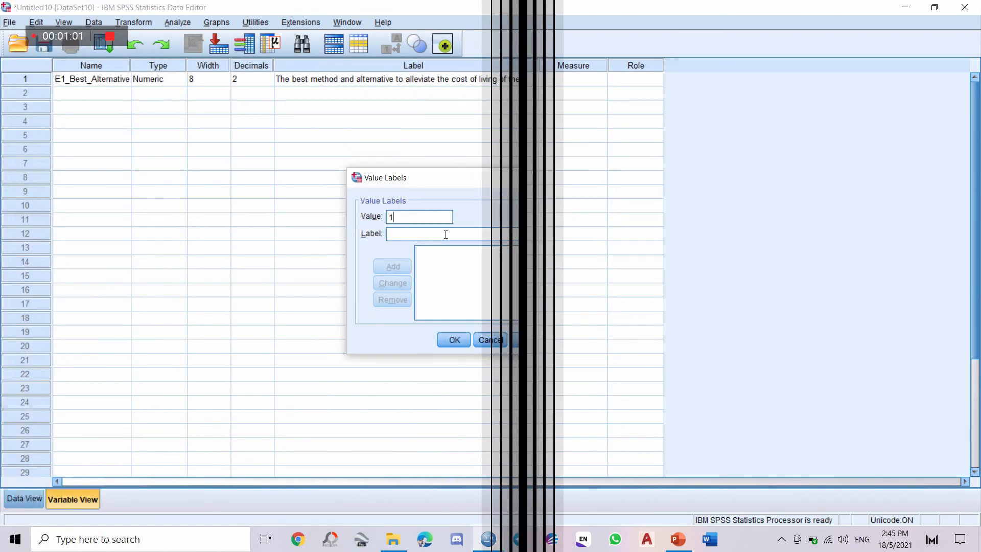
- Add the value labels 1 = Strongly disagree, 2 = Agree and 3 = Neutral for the E1_Best_Alternative variable
{"action": "type", "text": "Str"}
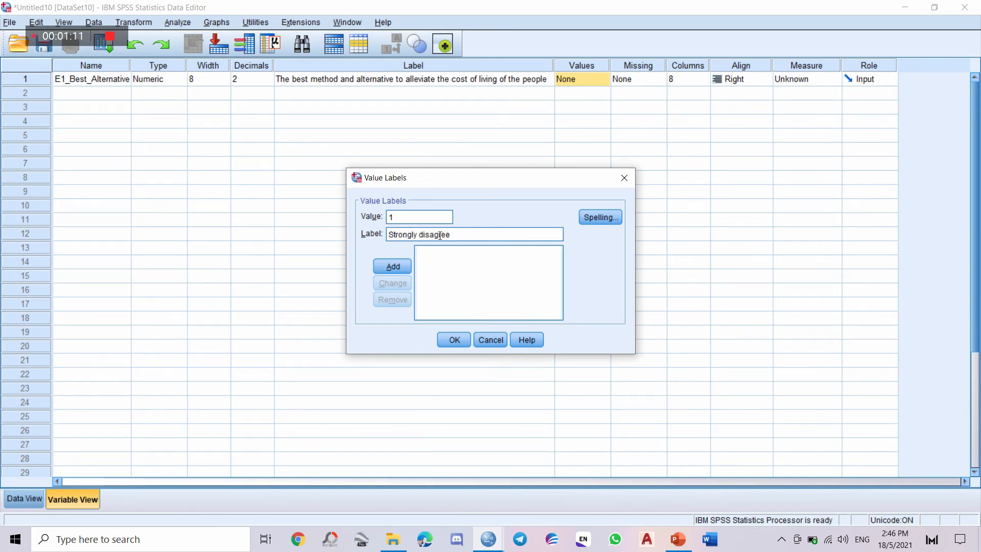
{"action": "type", "text": "ongly disagree"}
{"action": "key", "text": "alt+a"}
{"action": "type", "text": "Agree"}
{"action": "left_click", "coordinate": [407, 266]}
{"action": "type", "text": "3"}
{"action": "key", "text": "Tab"}
{"action": "type", "text": "Neutral"}
{"action": "left_click", "coordinate": [407, 266]}
- Add the value labels 4 = Disagree and 5 = Strongly Disagree for the E1_Best_Alternative variable
{"action": "type", "text": "Disagree"}
{"action": "left_click", "coordinate": [393, 265]}
{"action": "type", "text": "5"}
{"action": "key", "text": "Tab"}
{"action": "type", "text": "Strongly Disagree"}
{"action": "left_click", "coordinate": [392, 266]}
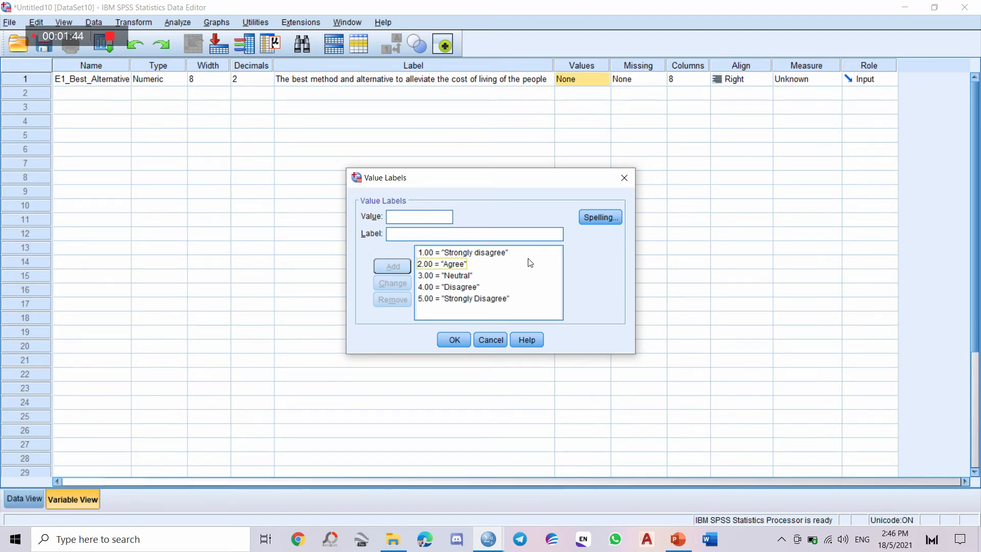
- Apply the entered value labels to the E1_Best_Alternative variable
{"action": "left_click", "coordinate": [463, 336]}
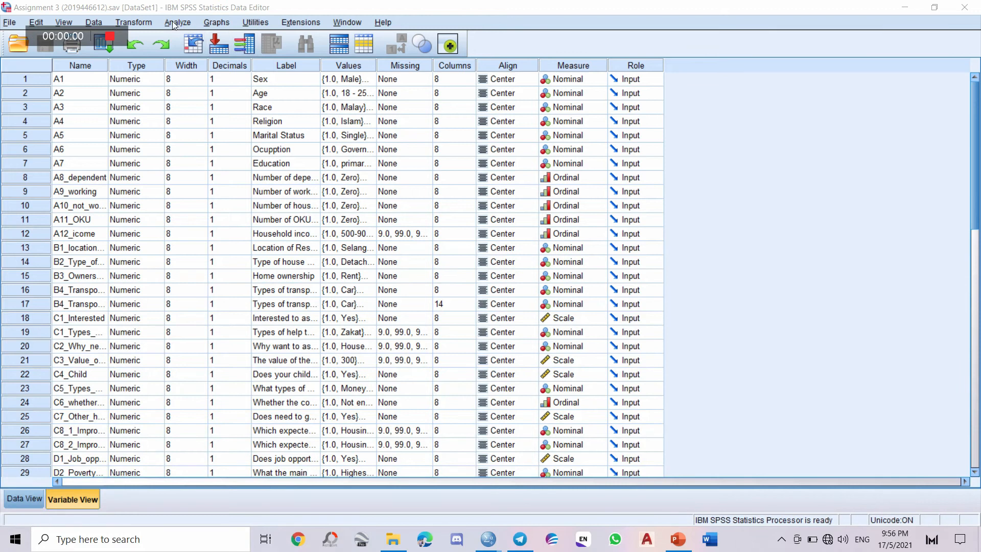
- Set up a Frequencies analysis of the Household income variable in the Assignment 3 dataset
{"action": "left_click", "coordinate": [185, 24]}
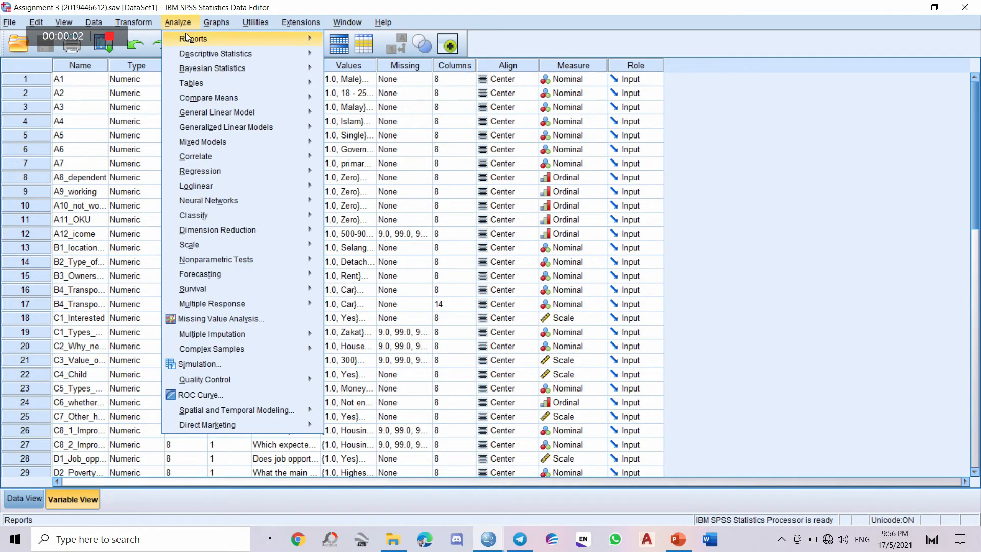
{"action": "mouse_move", "coordinate": [200, 53]}
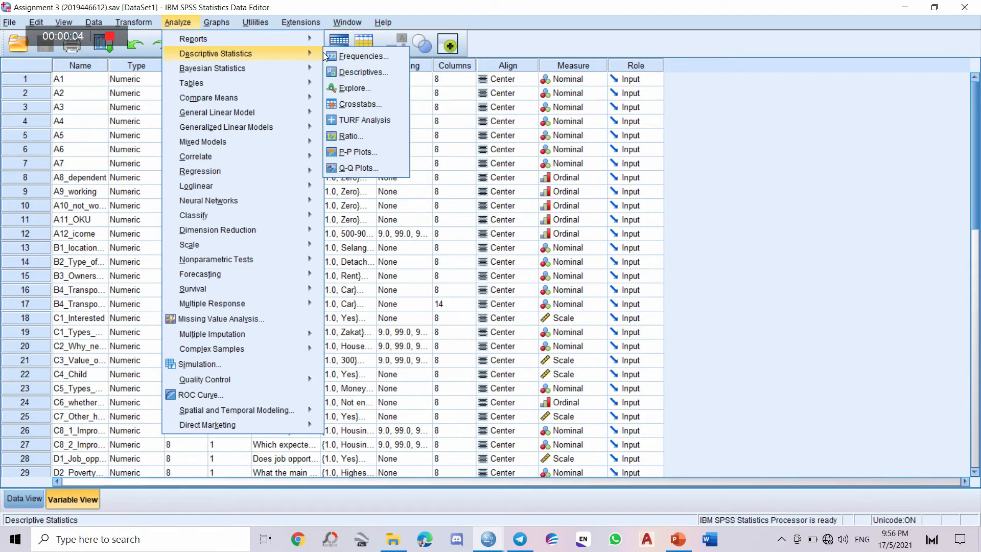
{"action": "left_click", "coordinate": [363, 57]}
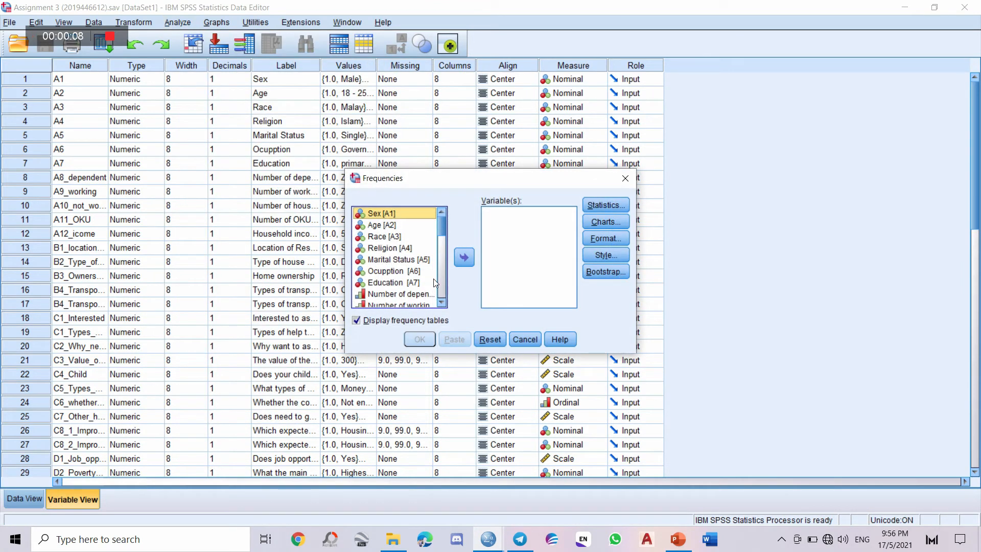
{"action": "scroll", "coordinate": [443, 243], "scroll_direction": "down", "scroll_amount": 2}
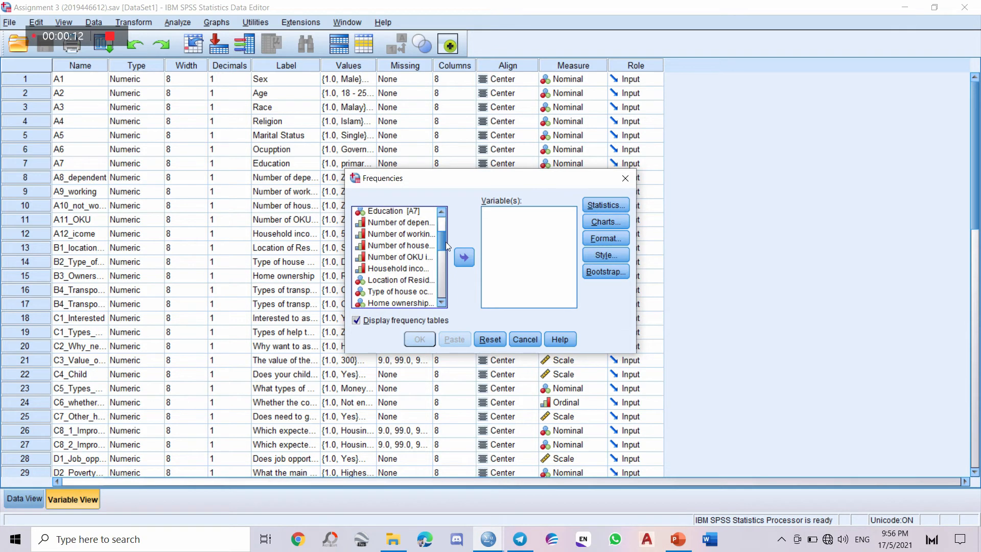
{"action": "left_click", "coordinate": [400, 268]}
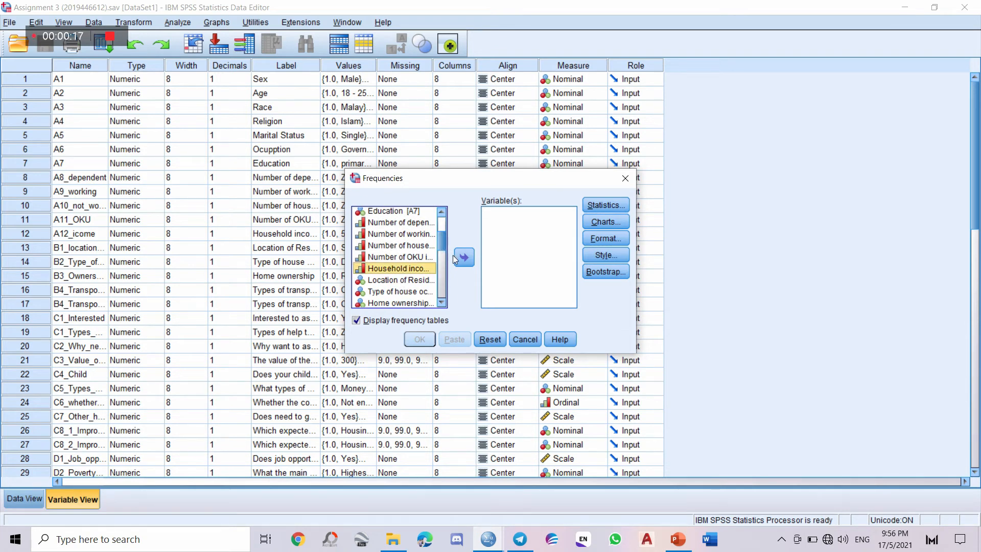
{"action": "left_click", "coordinate": [464, 258]}
- Include the mean, median, variance, minimum and maximum in the Household income frequencies and run the analysis
{"action": "left_click", "coordinate": [604, 207]}
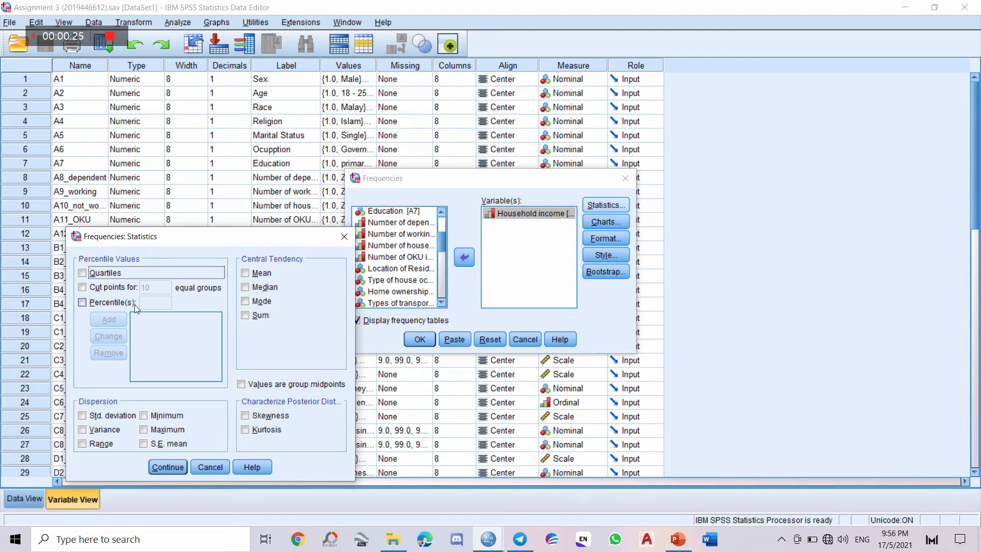
{"action": "left_click", "coordinate": [260, 273]}
{"action": "left_click", "coordinate": [263, 288]}
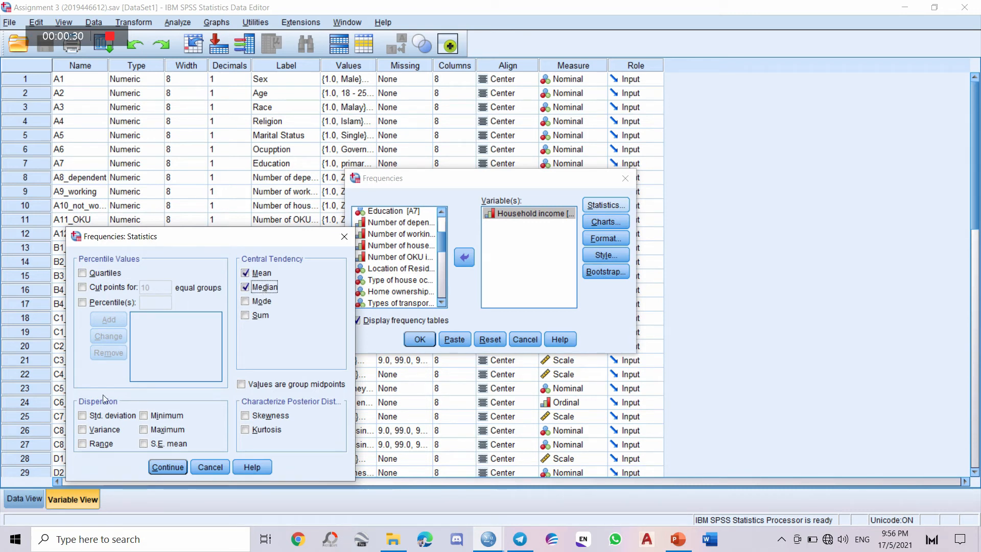
{"action": "left_click", "coordinate": [102, 429]}
{"action": "left_click", "coordinate": [162, 415]}
{"action": "left_click", "coordinate": [165, 430]}
{"action": "left_click", "coordinate": [167, 467]}
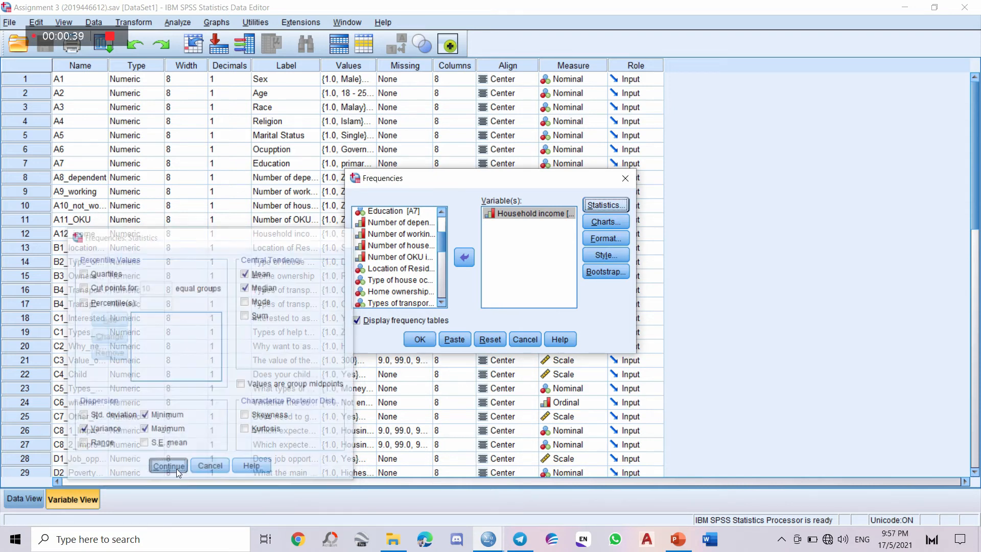
{"action": "left_click", "coordinate": [420, 340]}
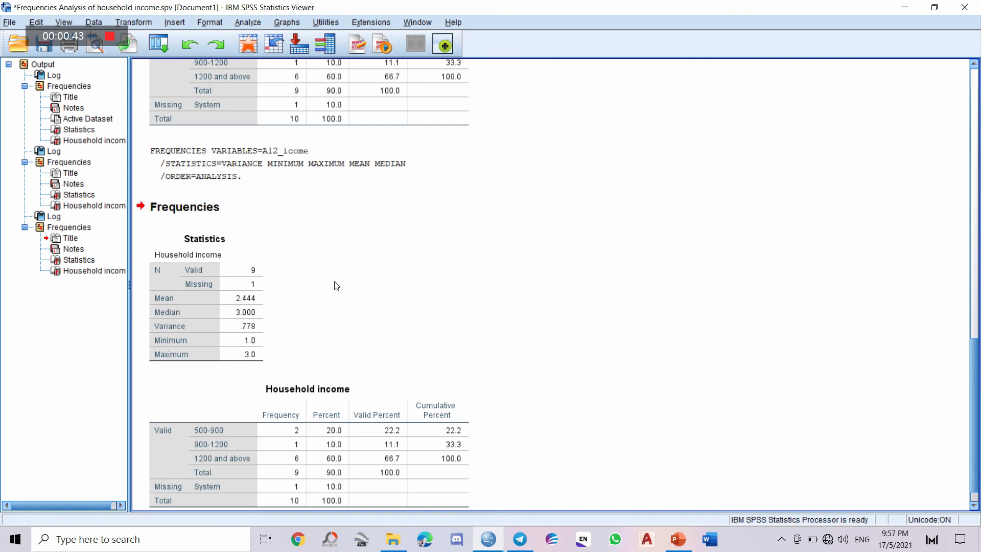
{"action": "scroll", "coordinate": [337, 286], "scroll_direction": "down", "scroll_amount": 1}
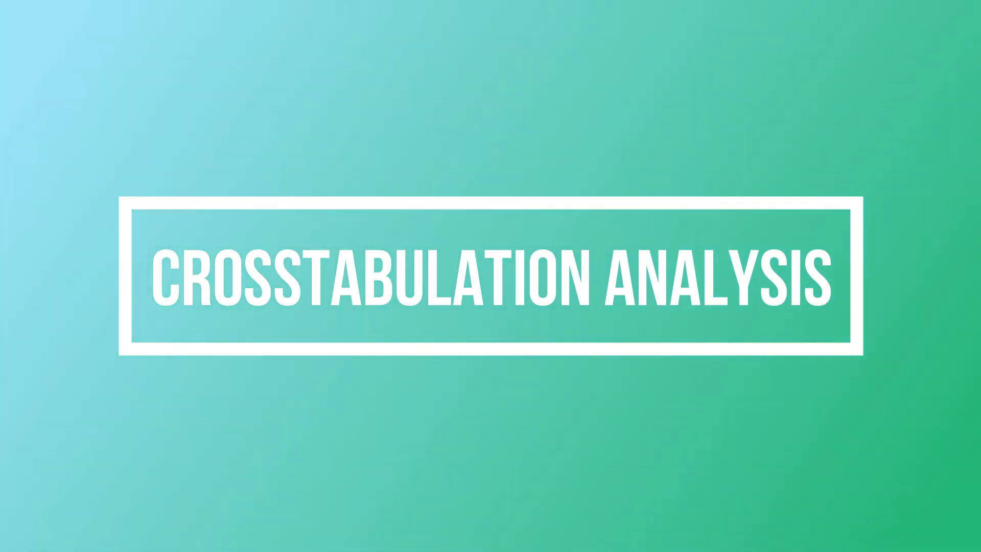
- Run a crosstabulation with Marital Status as the row variable and Why want to ask for help as the column variable
{"action": "left_click", "coordinate": [176, 22]}
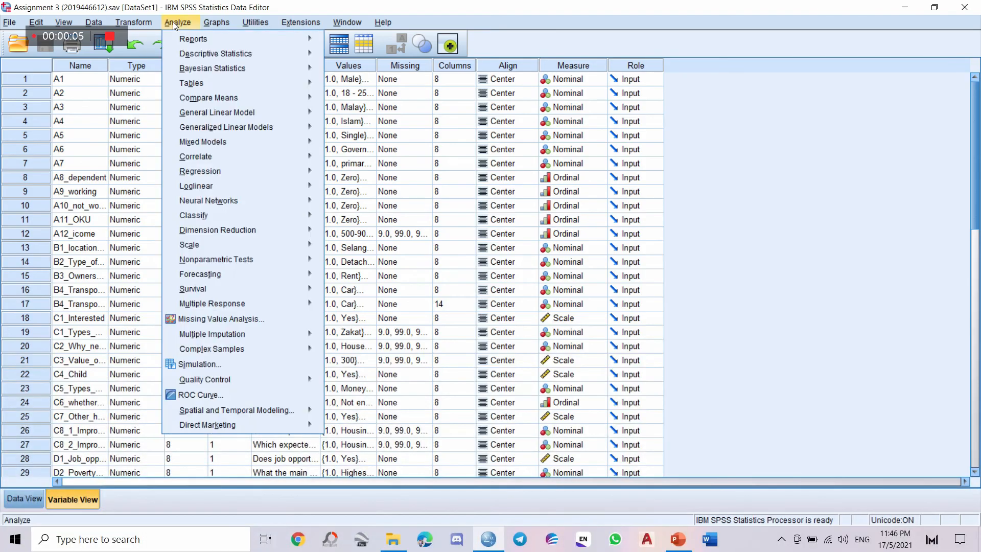
{"action": "mouse_move", "coordinate": [172, 54]}
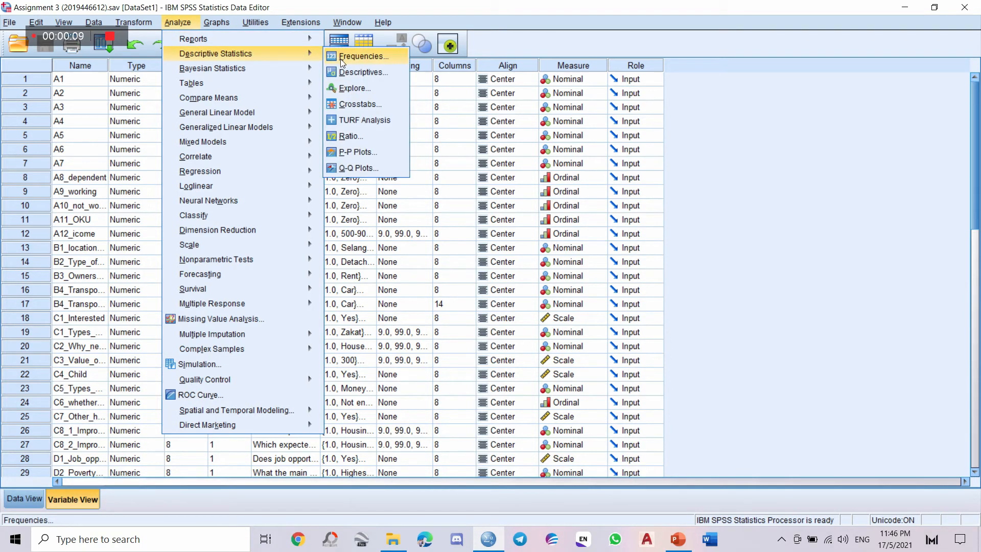
{"action": "left_click", "coordinate": [387, 105]}
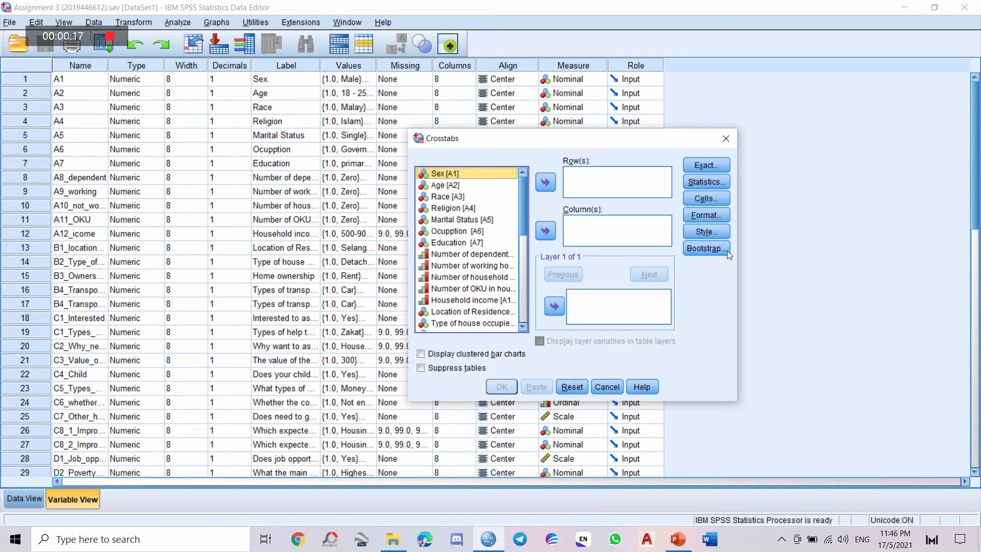
{"action": "left_click", "coordinate": [489, 220]}
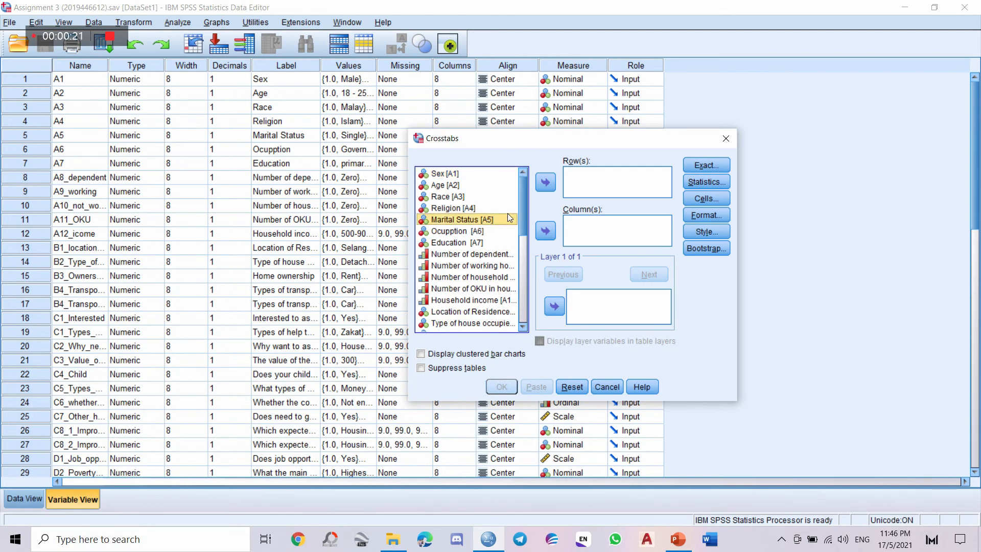
{"action": "left_click", "coordinate": [545, 184]}
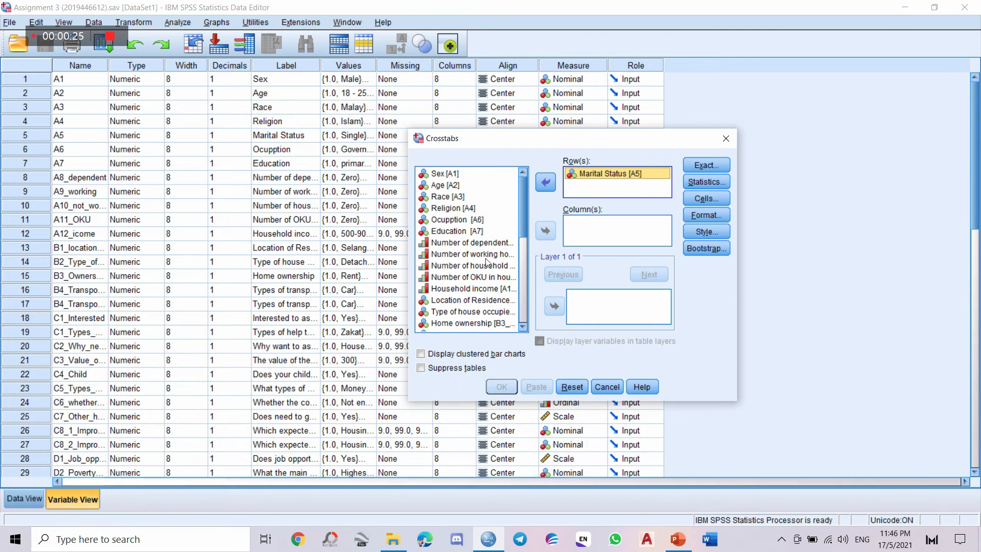
{"action": "left_click_drag", "start_coordinate": [522, 226], "coordinate": [524, 259]}
{"action": "left_click", "coordinate": [490, 278]}
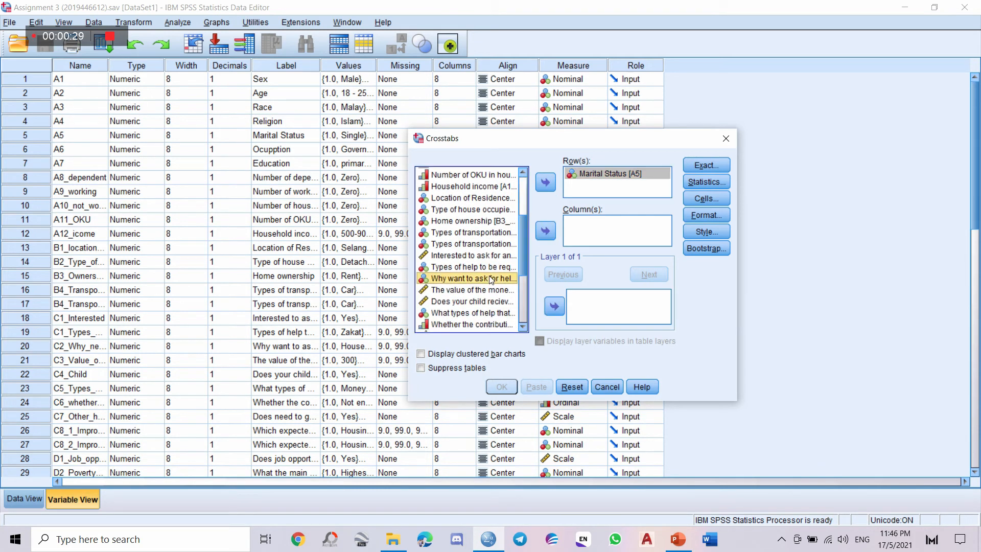
{"action": "left_click", "coordinate": [545, 232]}
{"action": "left_click", "coordinate": [513, 386]}
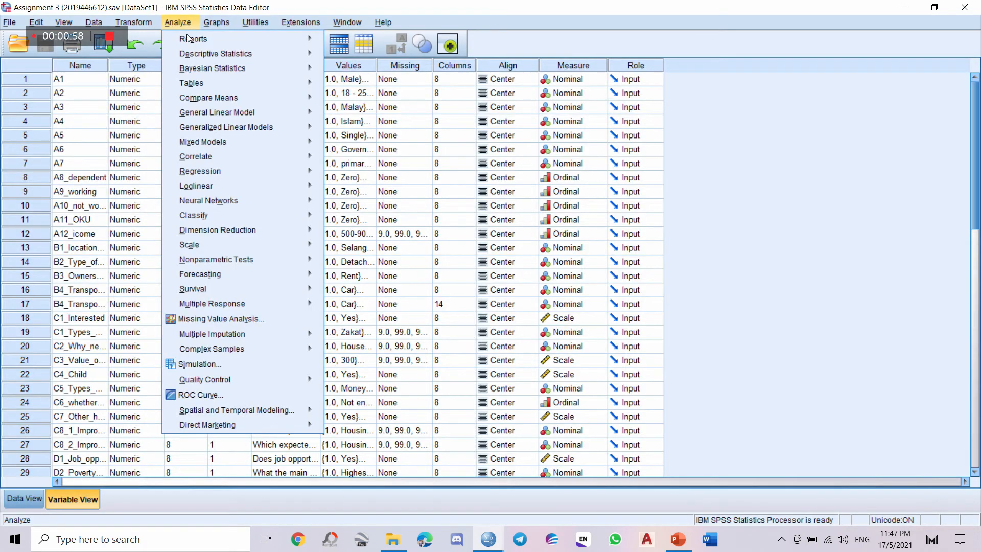
- Rerun the Marital Status by Why want to ask for help crosstab with row percentages instead of observed counts
{"action": "mouse_move", "coordinate": [209, 54]}
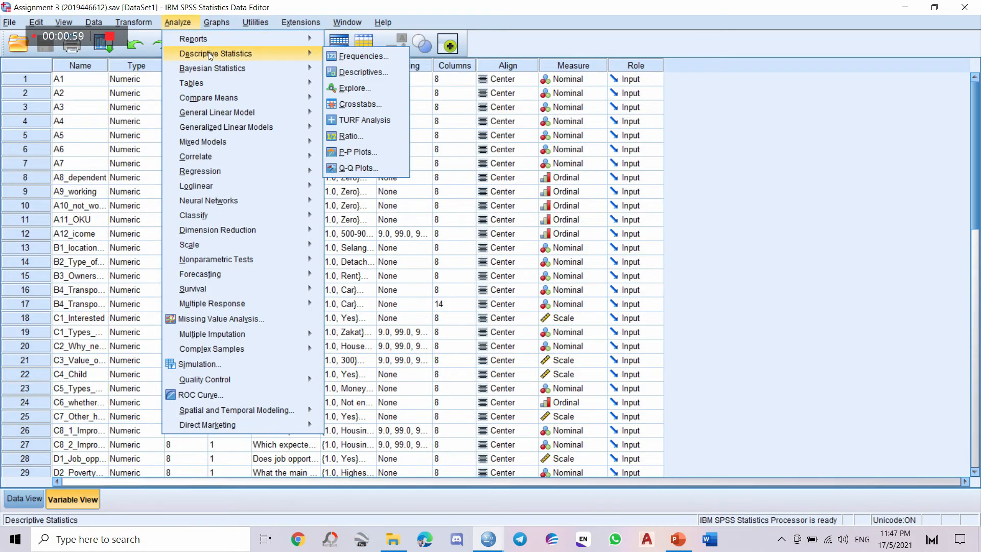
{"action": "left_click", "coordinate": [360, 103]}
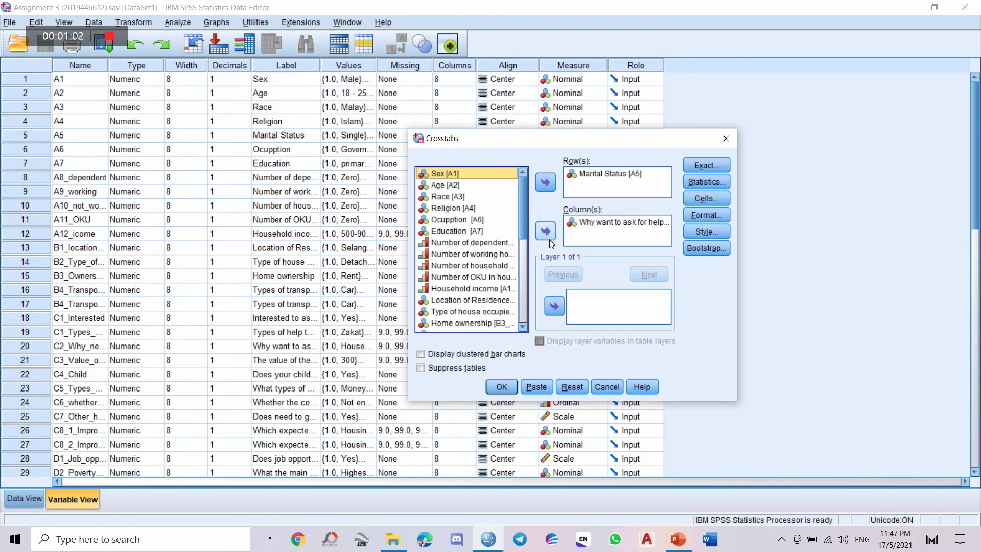
{"action": "left_click", "coordinate": [724, 199]}
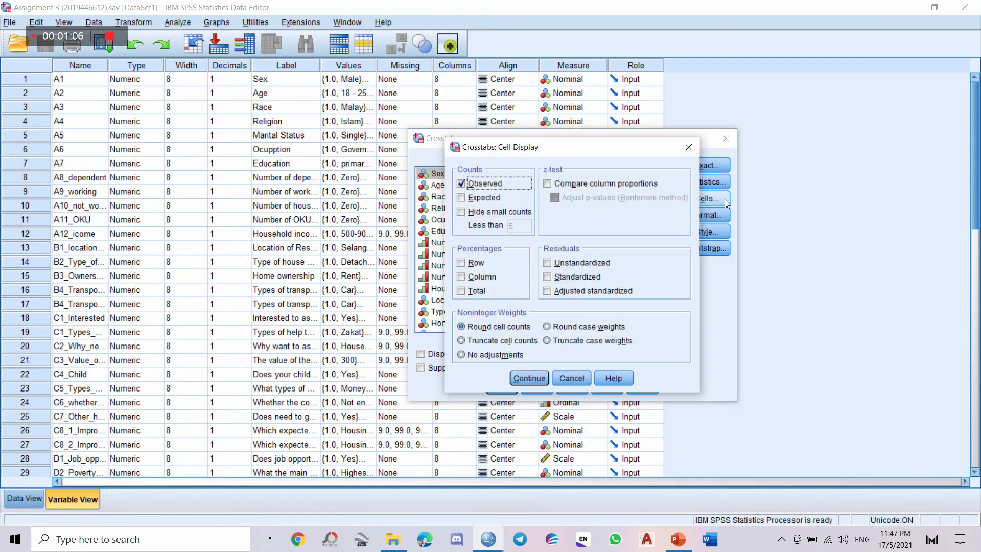
{"action": "left_click", "coordinate": [485, 184]}
{"action": "left_click", "coordinate": [475, 263]}
{"action": "left_click", "coordinate": [526, 378]}
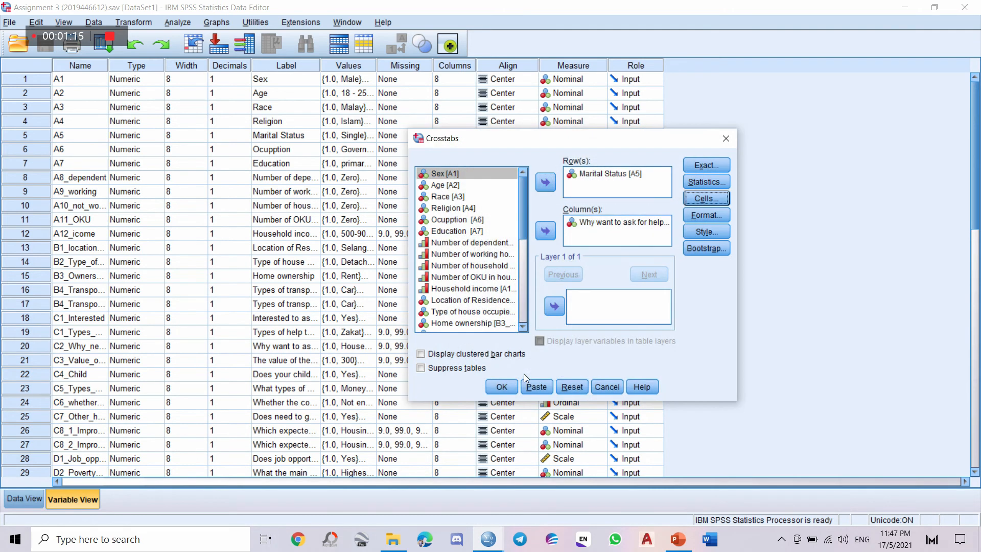
{"action": "left_click", "coordinate": [501, 387]}
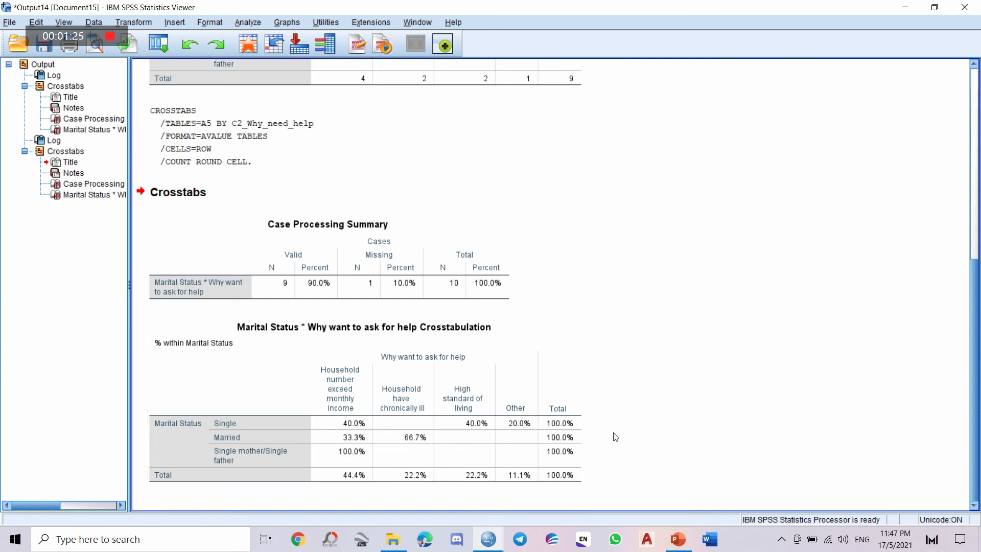
- Create a Pie of Counts chart of Marital Status from the graphboard templates
{"action": "left_click", "coordinate": [290, 23]}
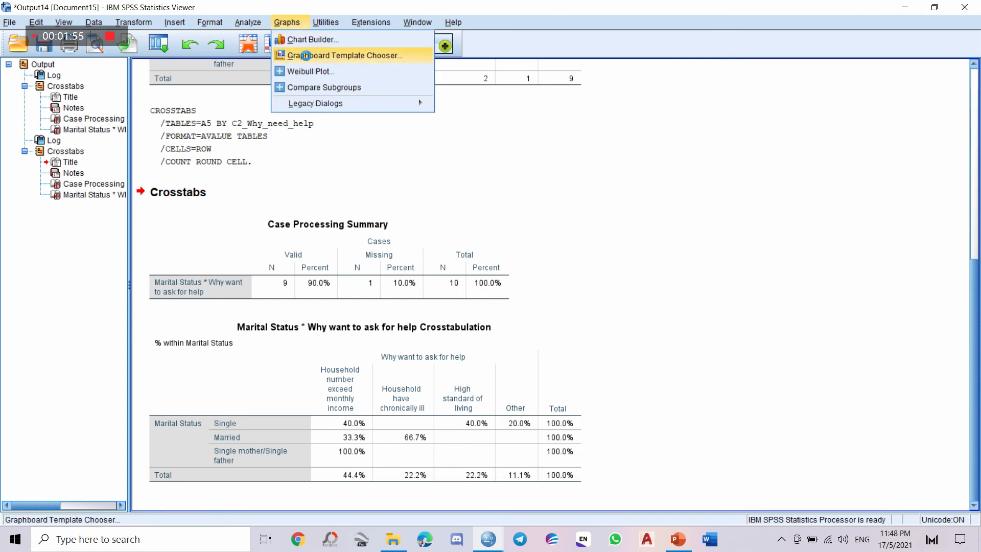
{"action": "left_click", "coordinate": [306, 55]}
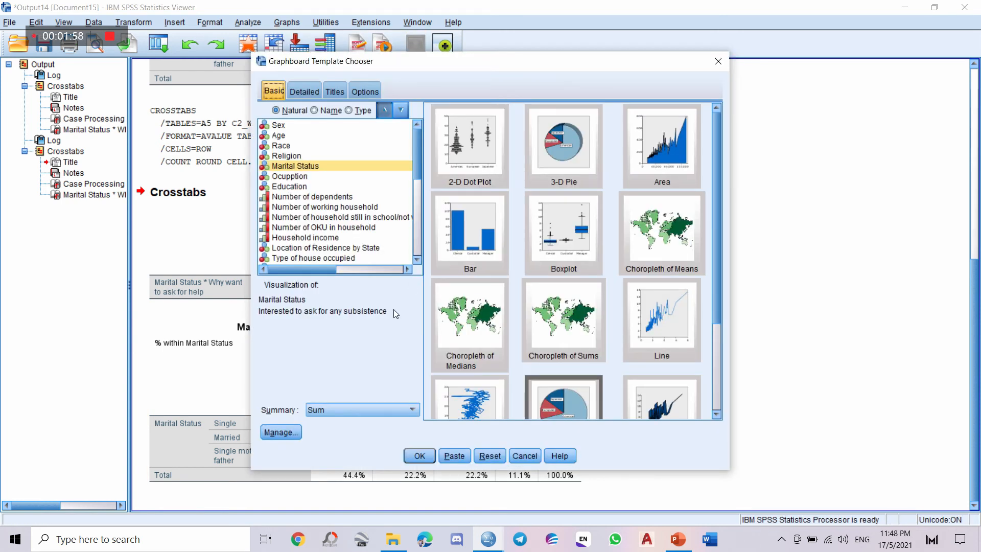
{"action": "left_click", "coordinate": [329, 167]}
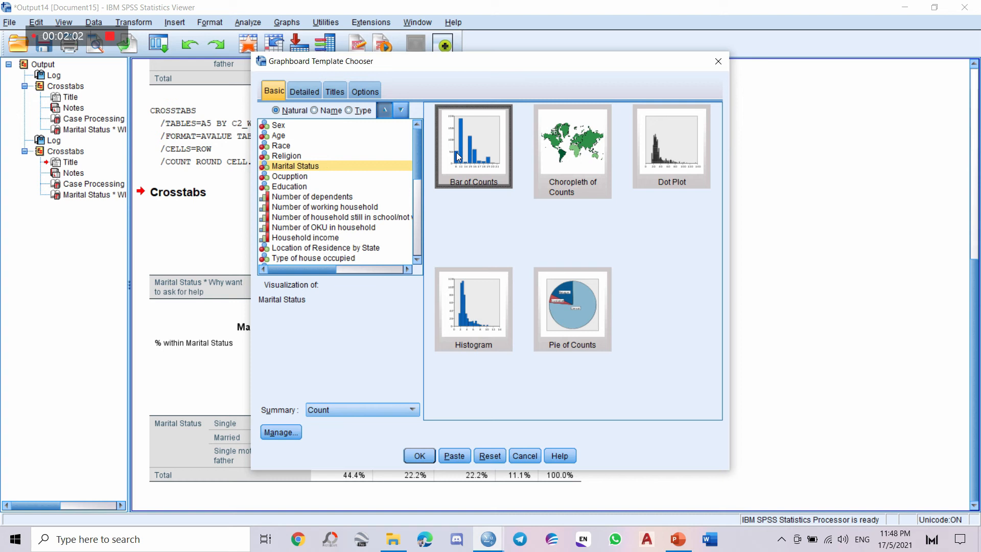
{"action": "left_click", "coordinate": [560, 341]}
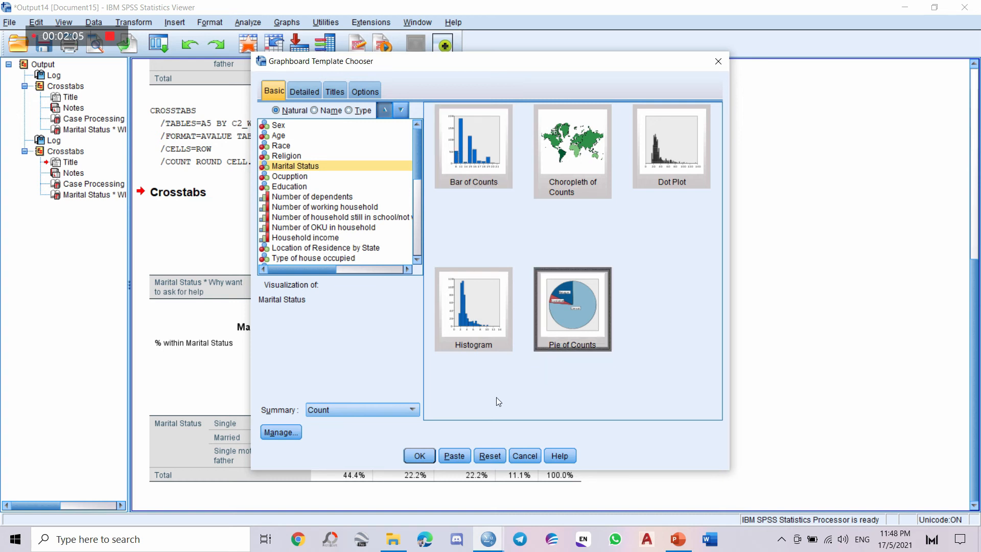
{"action": "left_click", "coordinate": [419, 456]}
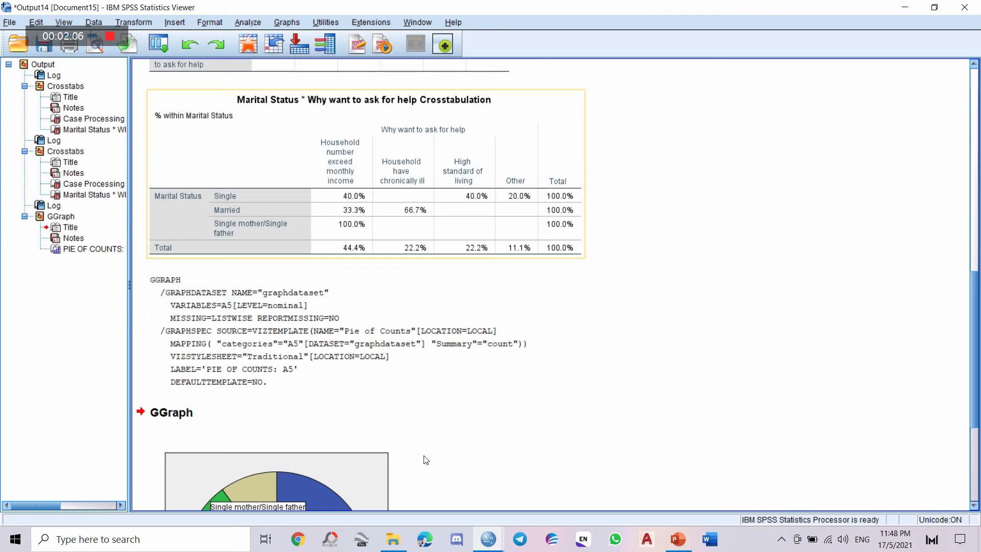
{"action": "left_click", "coordinate": [387, 293]}
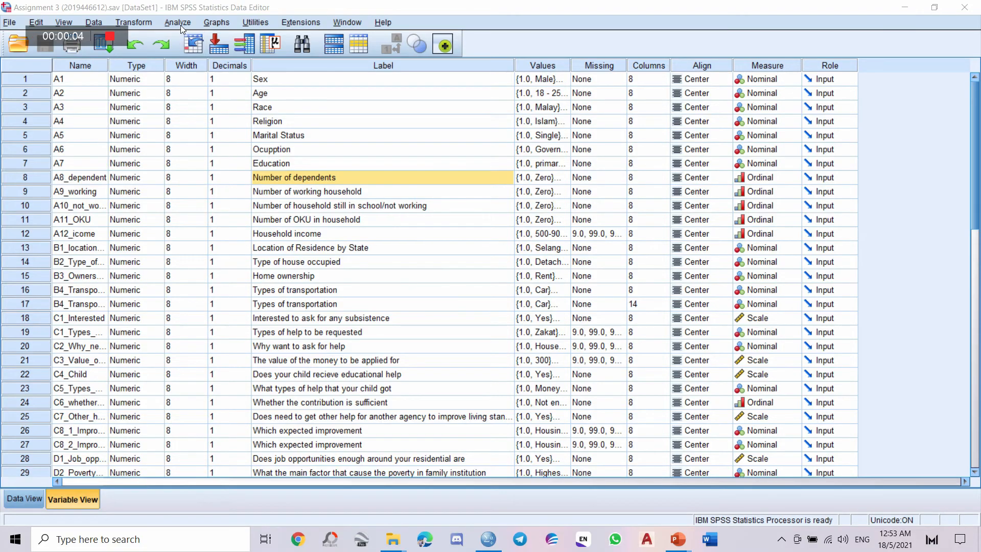
- Run a two-tailed bivariate Pearson correlation between Household income and Why want to ask for help
{"action": "left_click", "coordinate": [179, 23]}
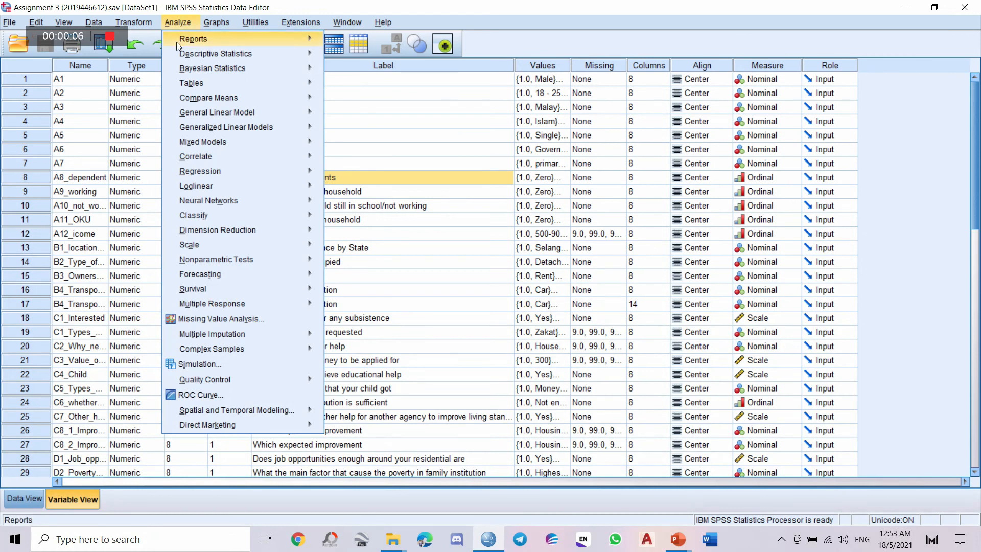
{"action": "mouse_move", "coordinate": [172, 159]}
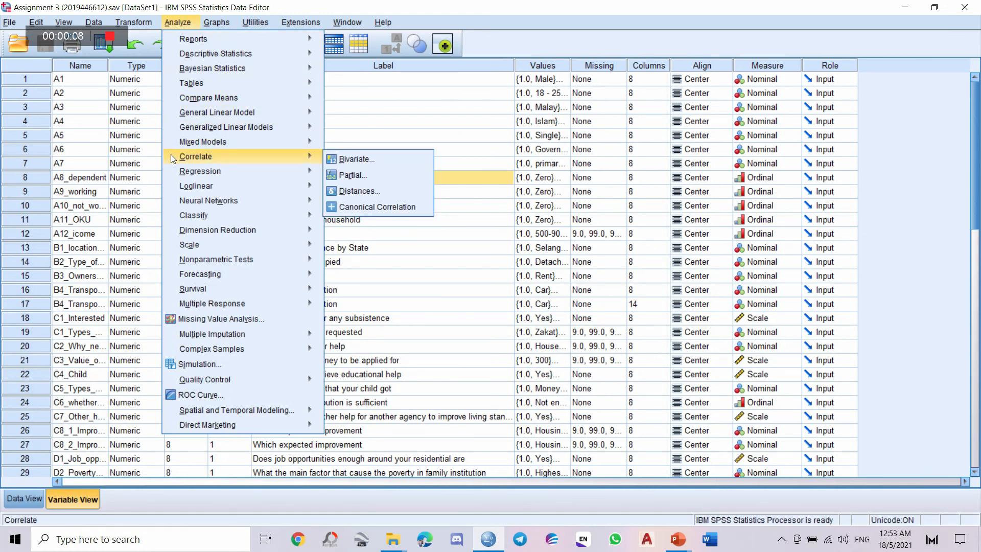
{"action": "left_click", "coordinate": [380, 159]}
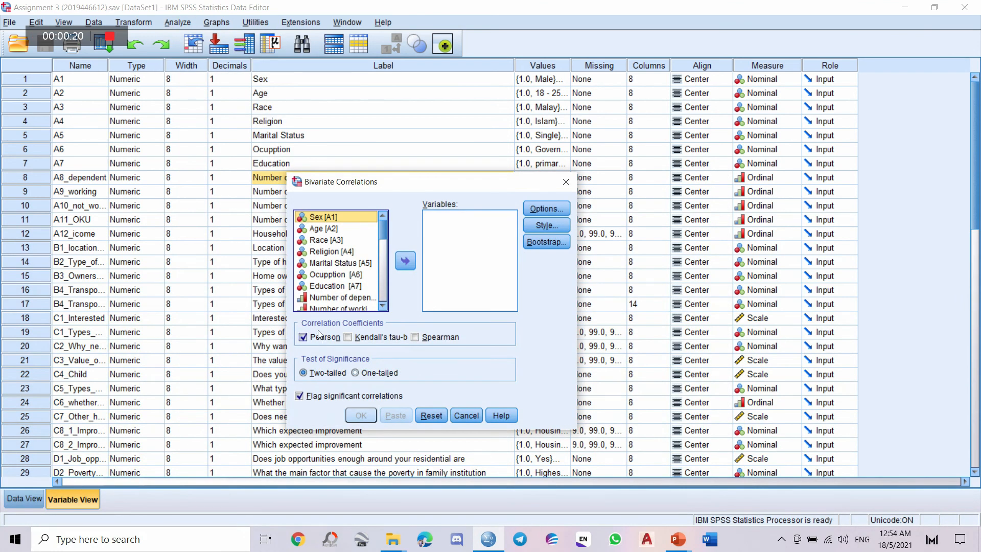
{"action": "scroll", "coordinate": [384, 248], "scroll_direction": "down", "scroll_amount": 2}
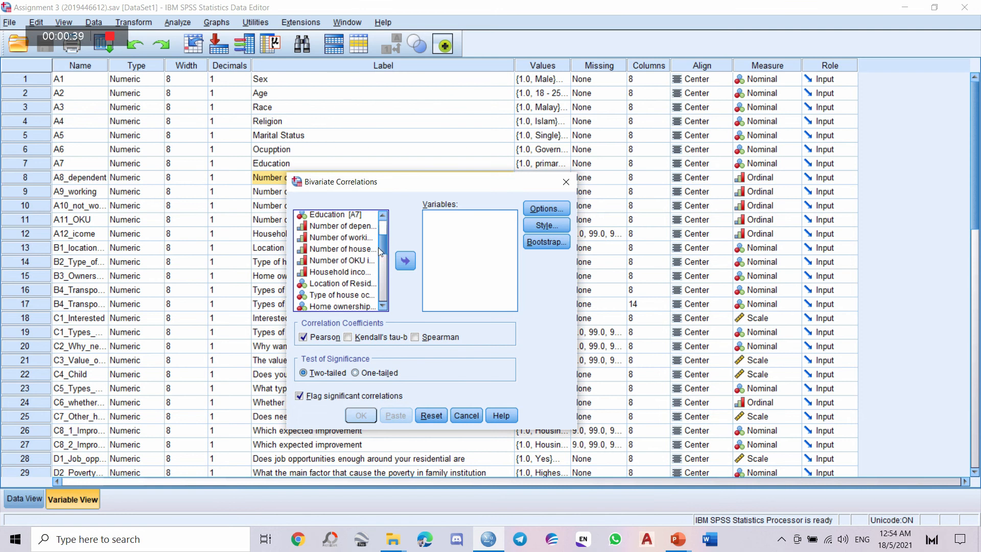
{"action": "left_click", "coordinate": [338, 272]}
{"action": "left_click", "coordinate": [404, 261]}
{"action": "scroll", "coordinate": [382, 244], "scroll_direction": "down", "scroll_amount": 3}
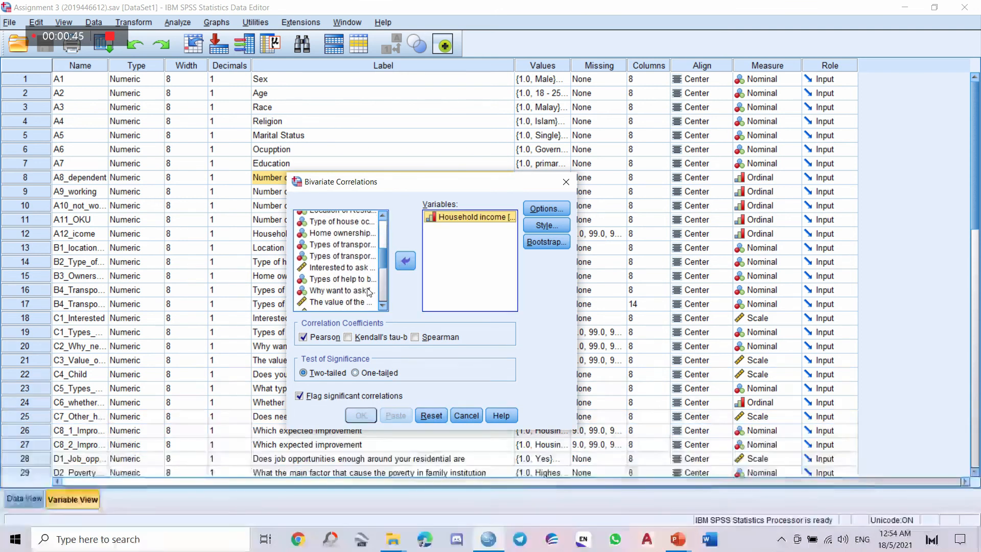
{"action": "left_click", "coordinate": [367, 290]}
{"action": "left_click", "coordinate": [405, 261]}
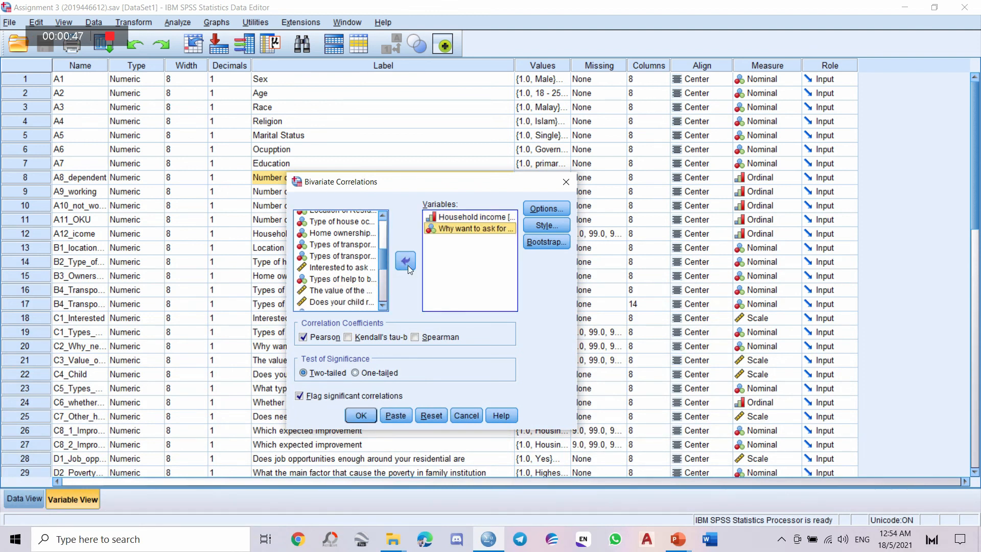
{"action": "left_click", "coordinate": [366, 414]}
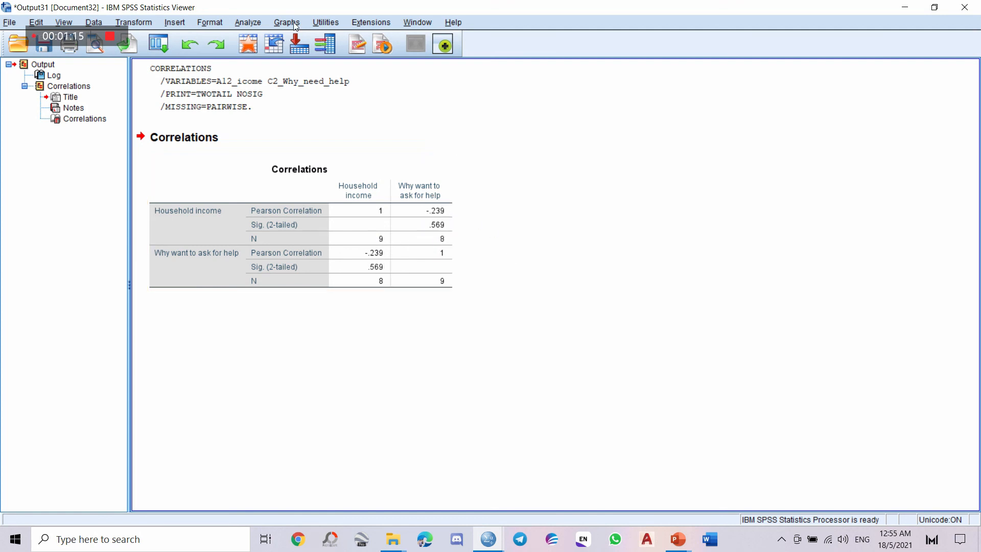
- Build a simple scatter chart with Household income on the x-axis and Why want to ask for help on the y-axis
{"action": "left_click", "coordinate": [294, 22]}
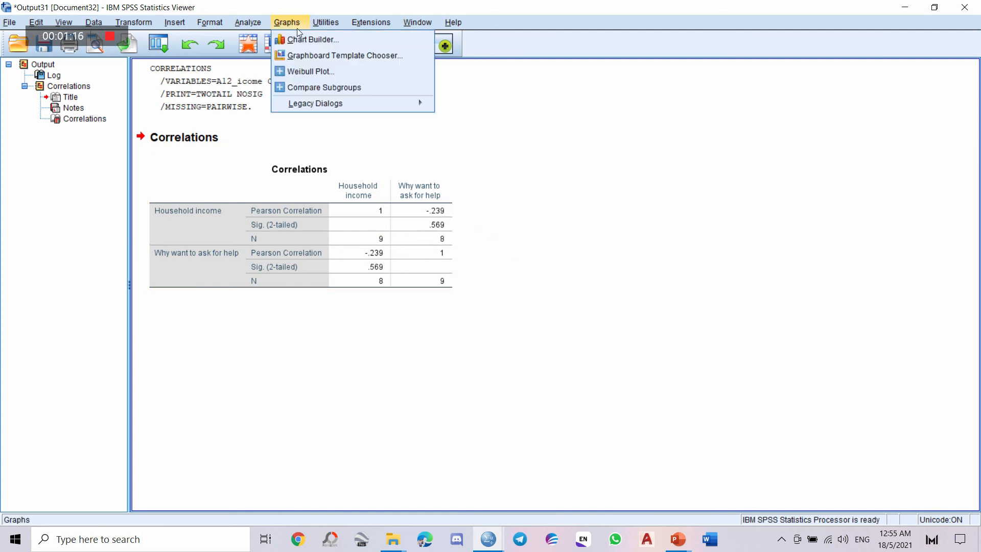
{"action": "left_click", "coordinate": [303, 40]}
{"action": "left_click", "coordinate": [514, 490]}
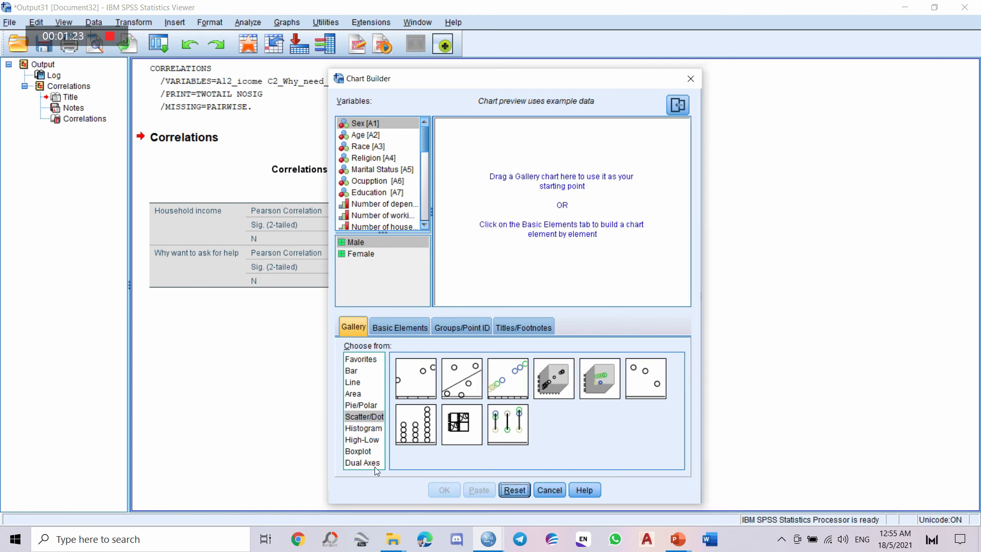
{"action": "left_click_drag", "start_coordinate": [415, 385], "coordinate": [529, 236]}
{"action": "left_click_drag", "start_coordinate": [424, 147], "coordinate": [514, 289]}
{"action": "scroll", "coordinate": [411, 203], "scroll_direction": "down", "scroll_amount": 2}
{"action": "left_click_drag", "start_coordinate": [409, 190], "coordinate": [449, 216]}
{"action": "left_click", "coordinate": [445, 490]}
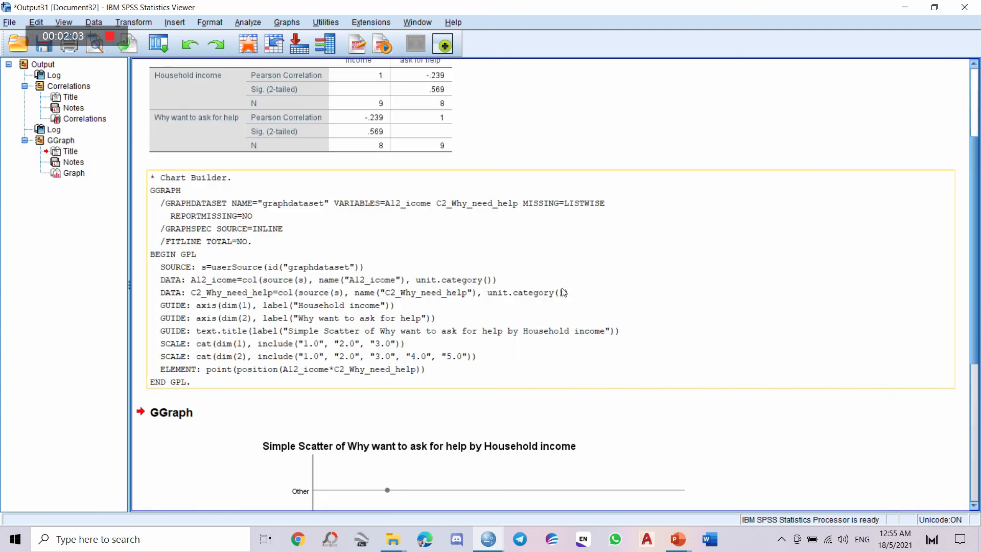